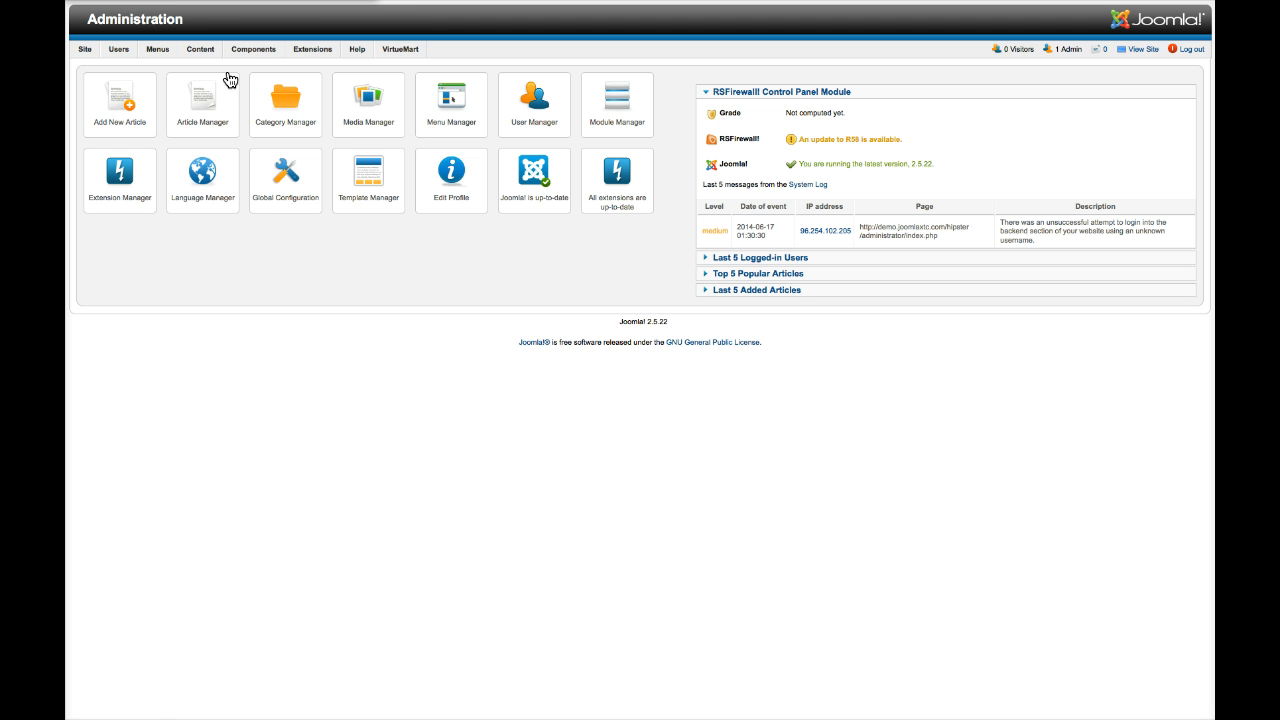
- Open the Article Manager and start a blank new article
mouse_move(238, 58)
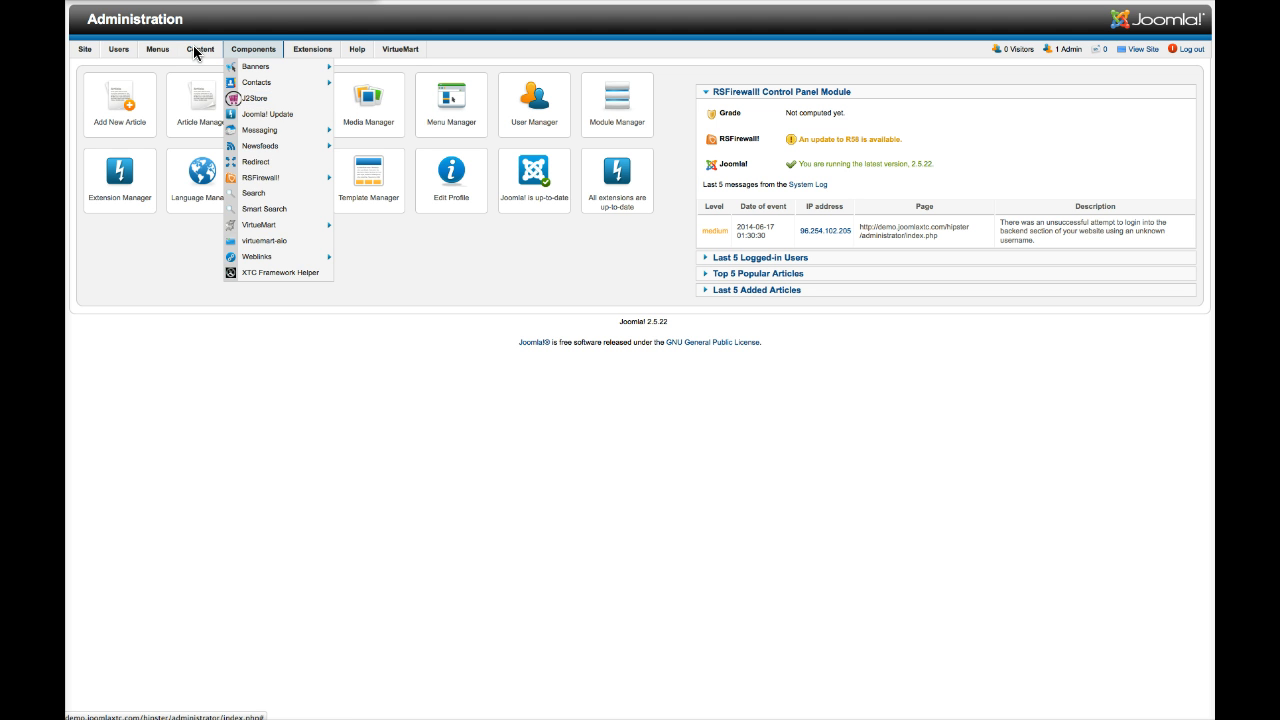
mouse_move(192, 52)
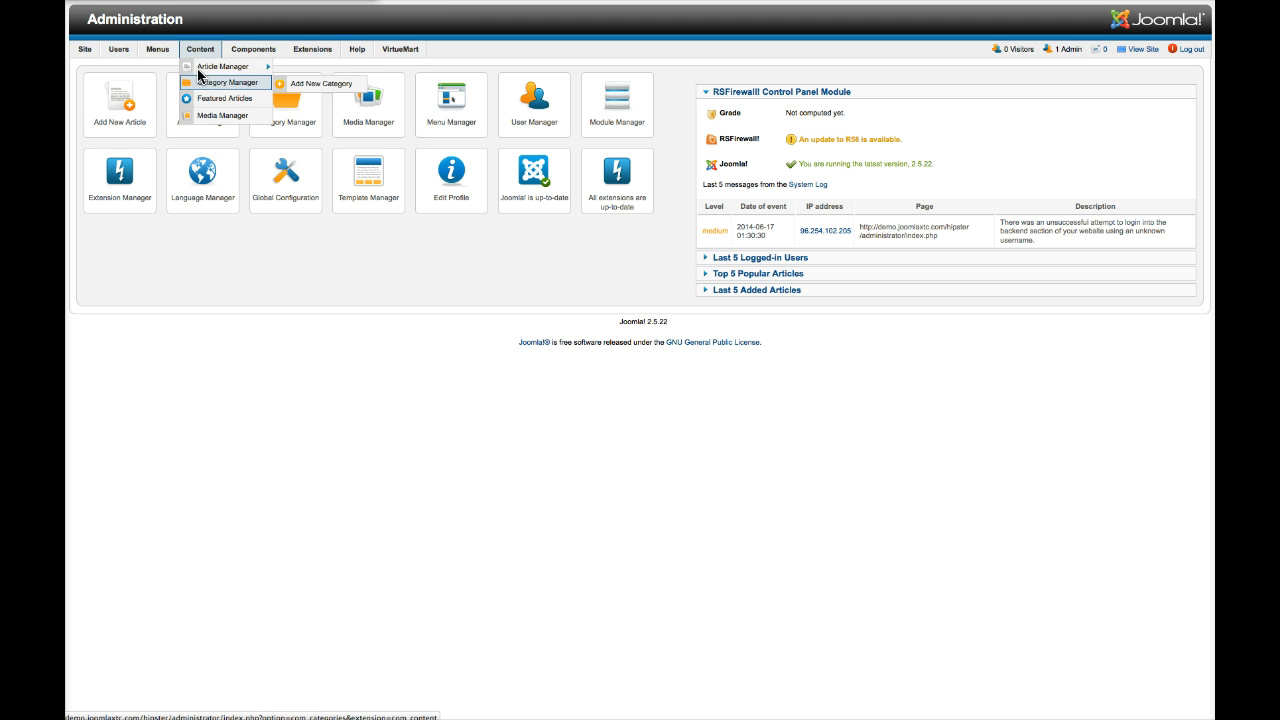
click(202, 69)
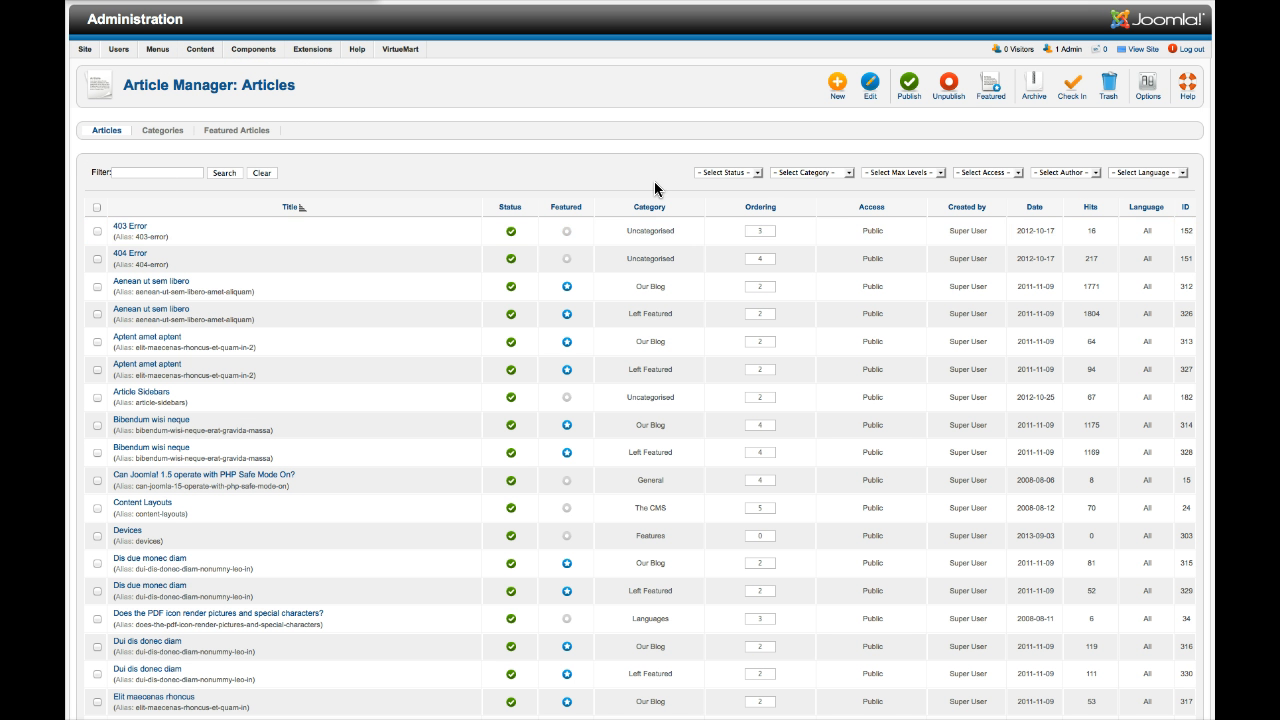
click(838, 90)
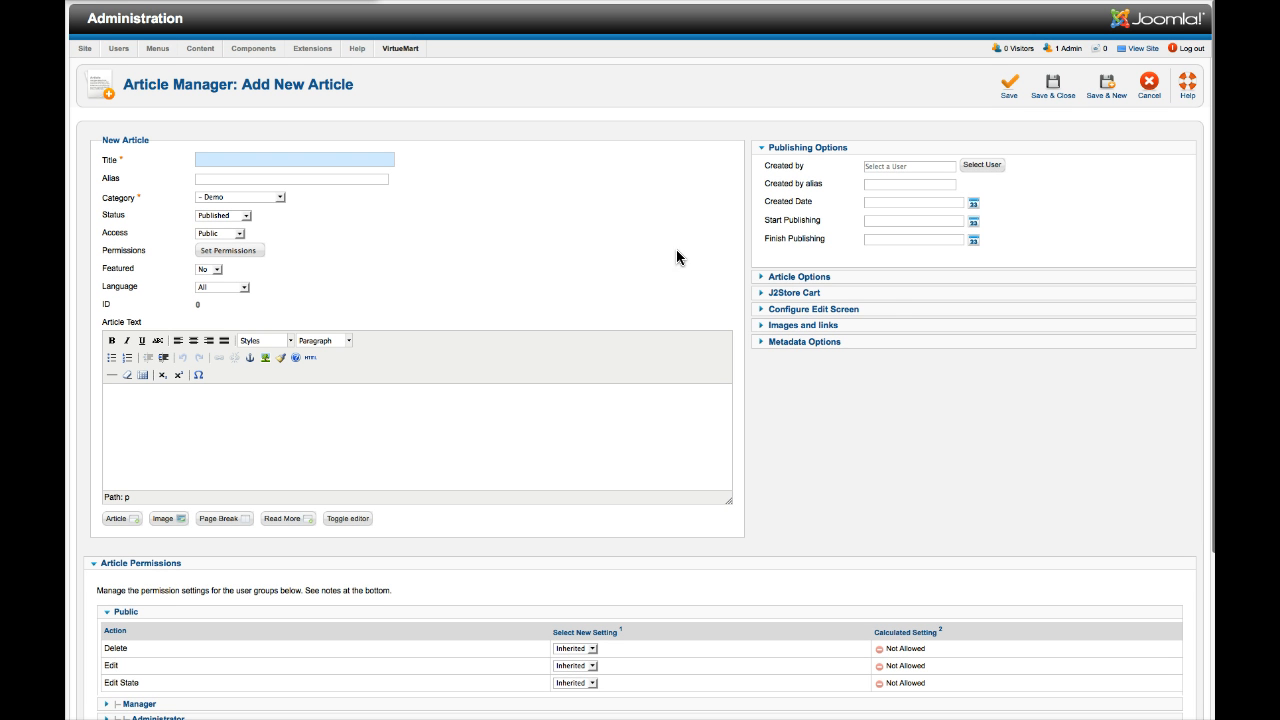
- Examine the J2Store Cart settings available for the new article
click(795, 293)
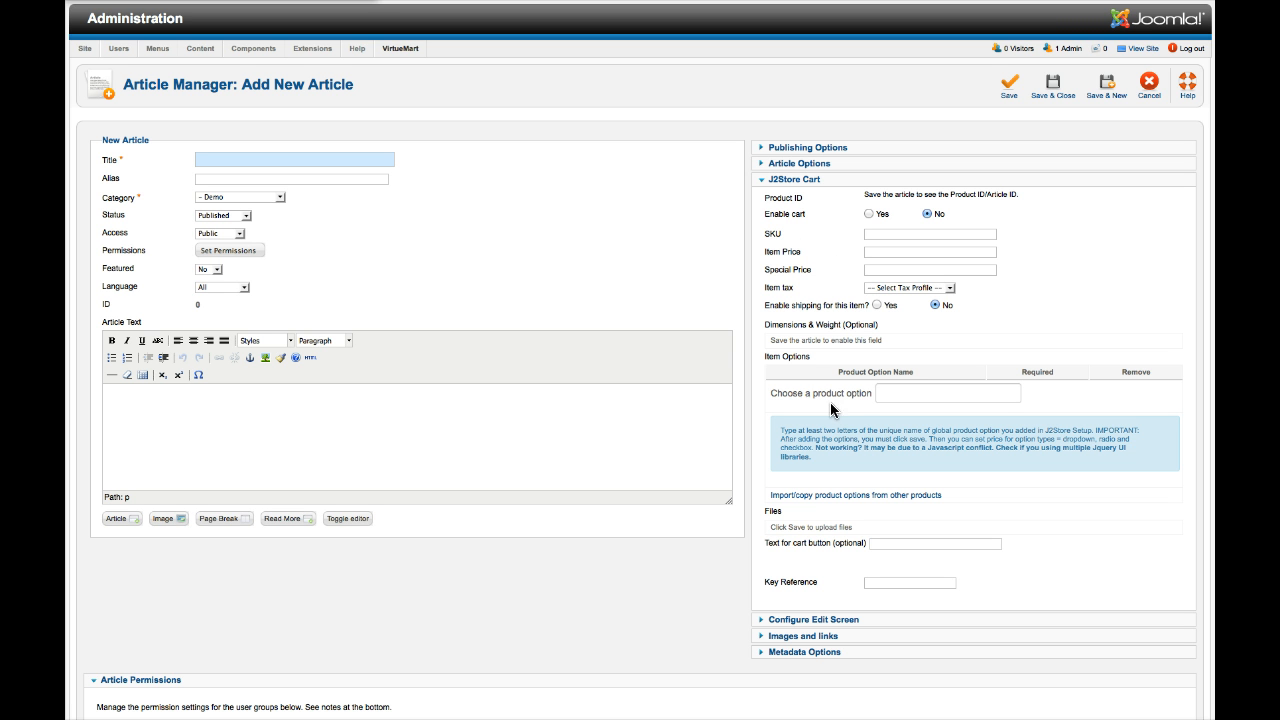
mouse_move(818, 245)
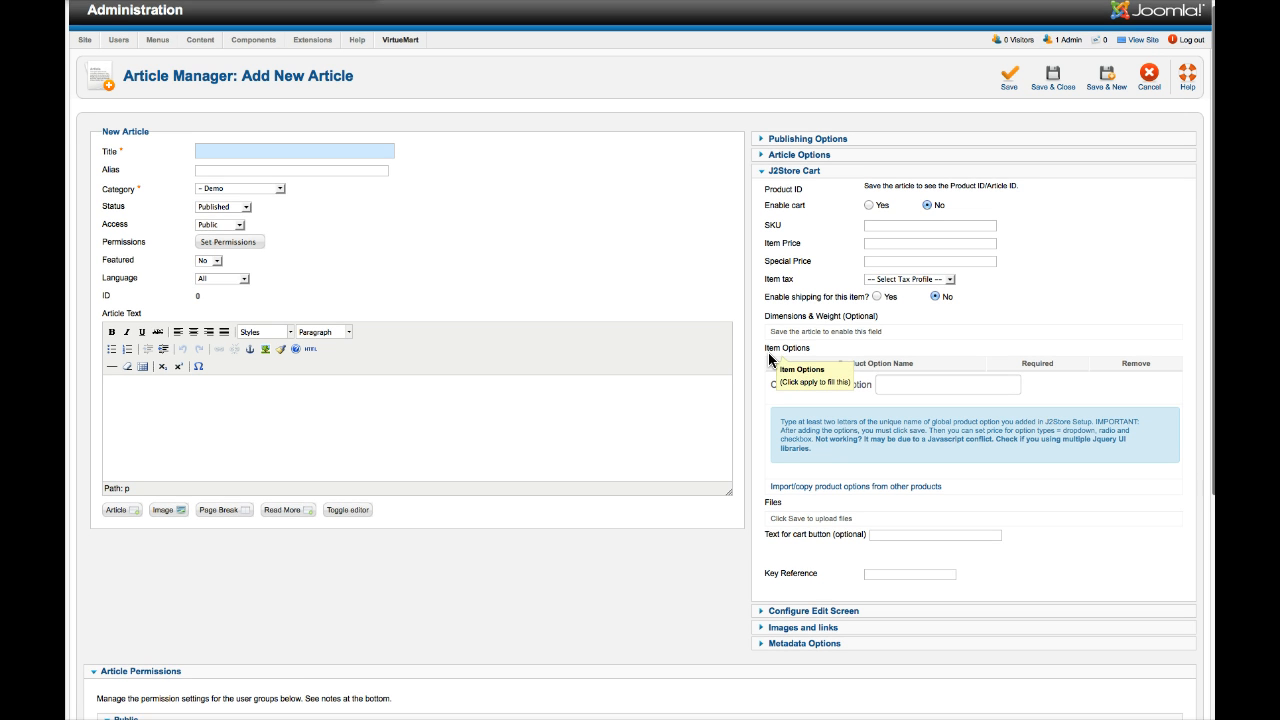
scroll(768, 357, down, 2)
scroll(768, 357, up, 2)
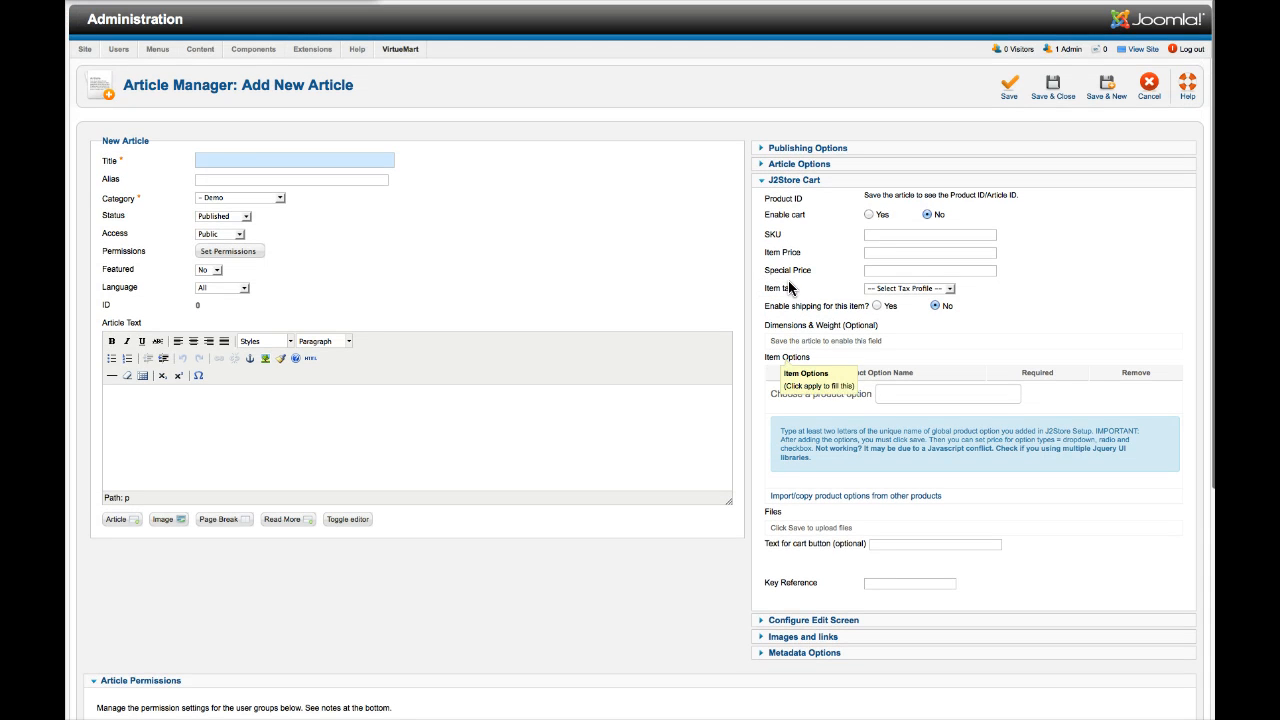
- Set the new article's Alternative Layout to the Hipster template's defaultshop layout in the article options
click(799, 167)
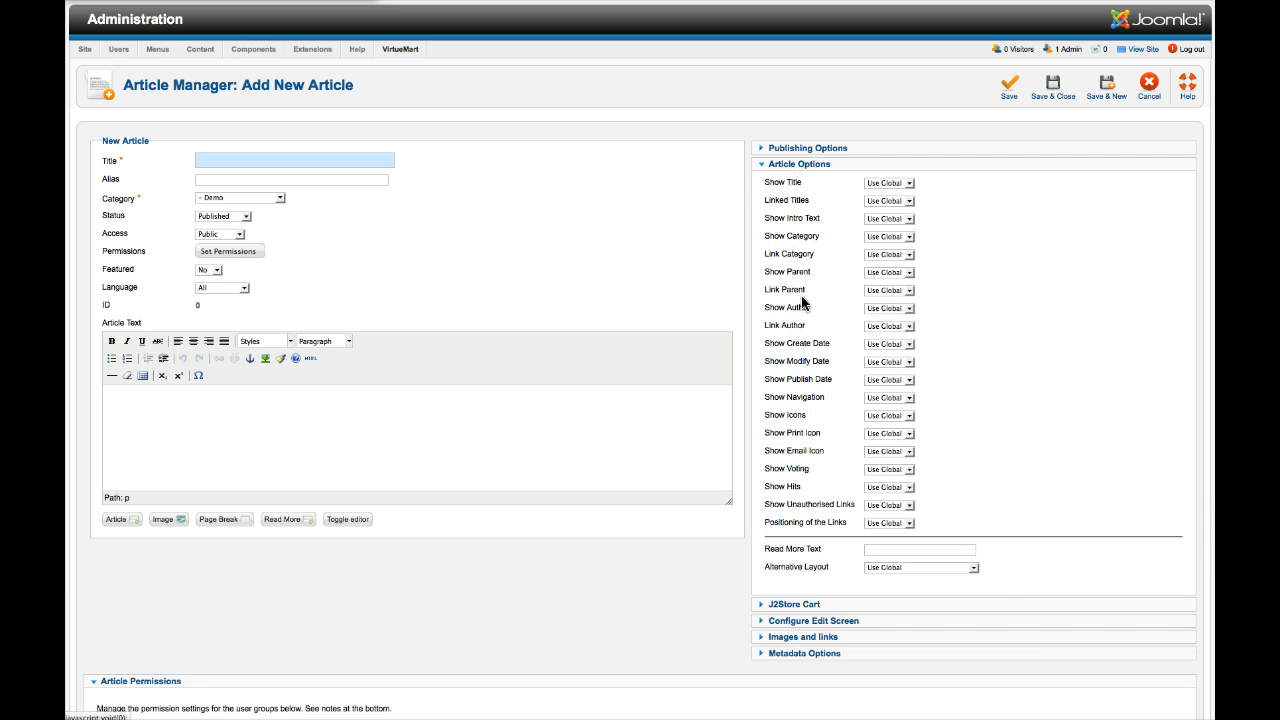
mouse_move(824, 570)
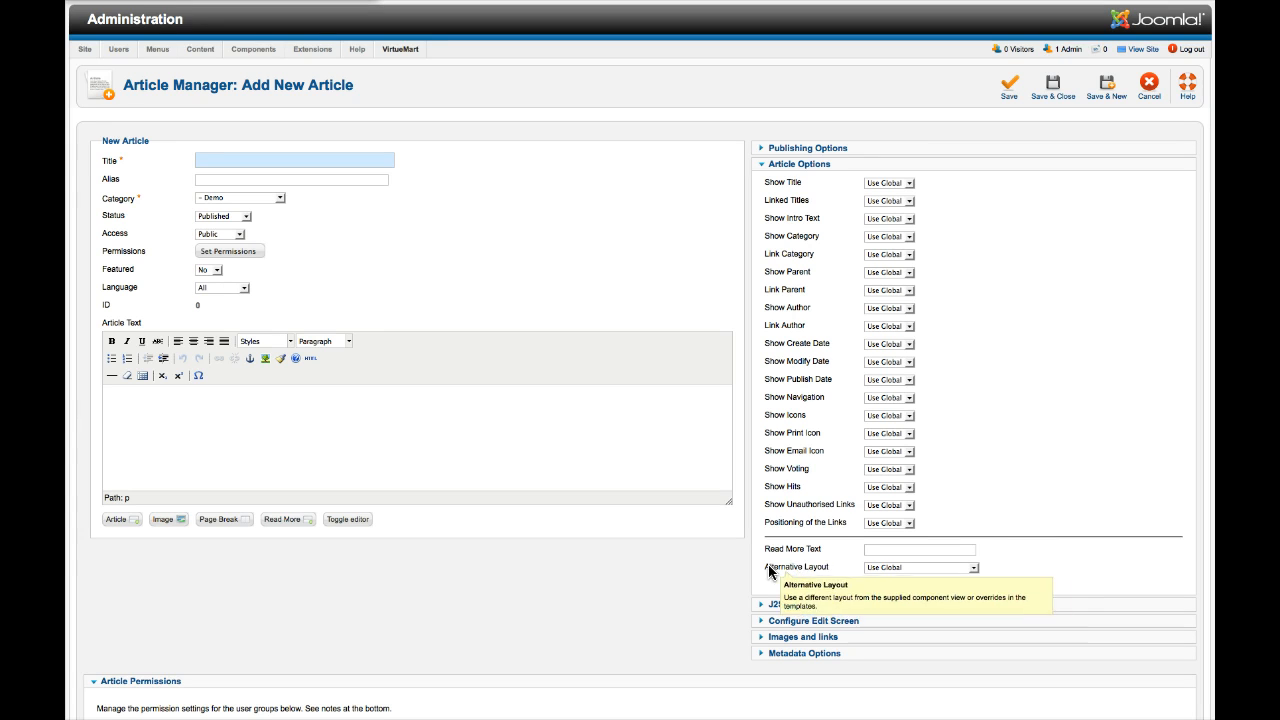
click(884, 568)
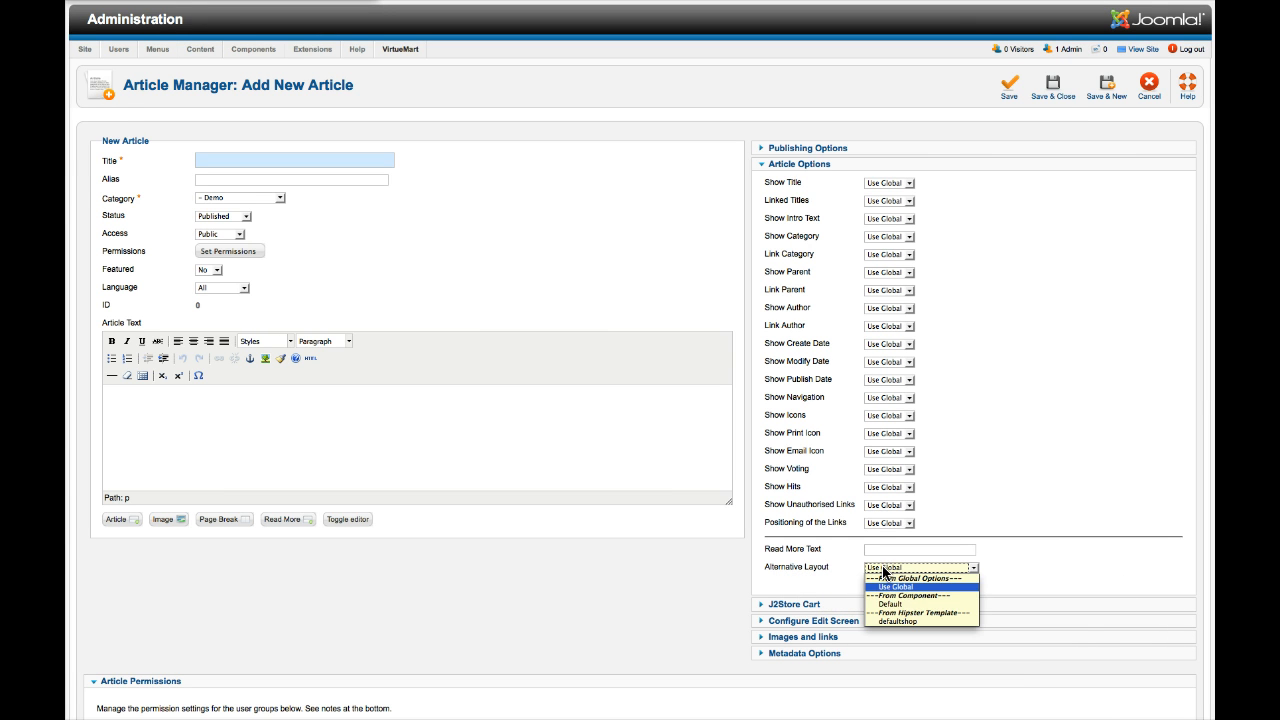
click(898, 620)
click(900, 570)
click(899, 570)
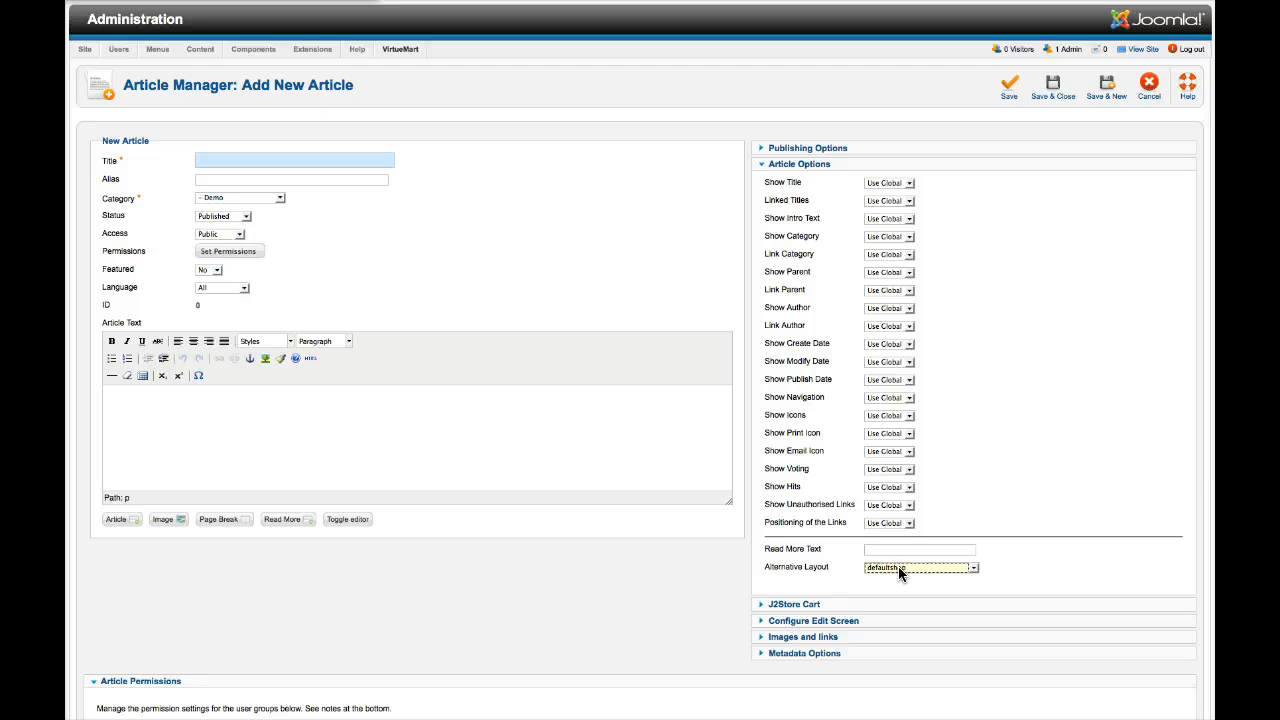
- Reset the article's Alternative Layout to Use Global and cancel the new article without saving
click(898, 568)
click(898, 568)
click(898, 568)
click(898, 568)
scroll(898, 568, down, 1)
click(897, 562)
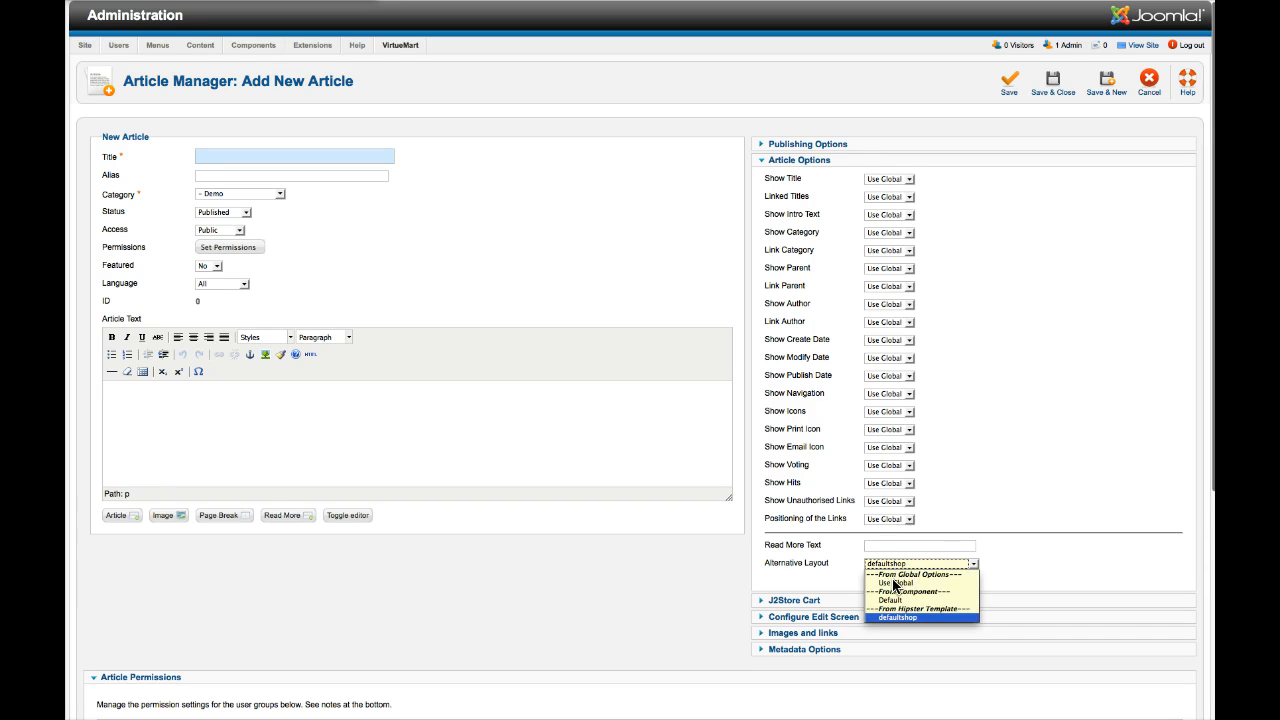
click(971, 561)
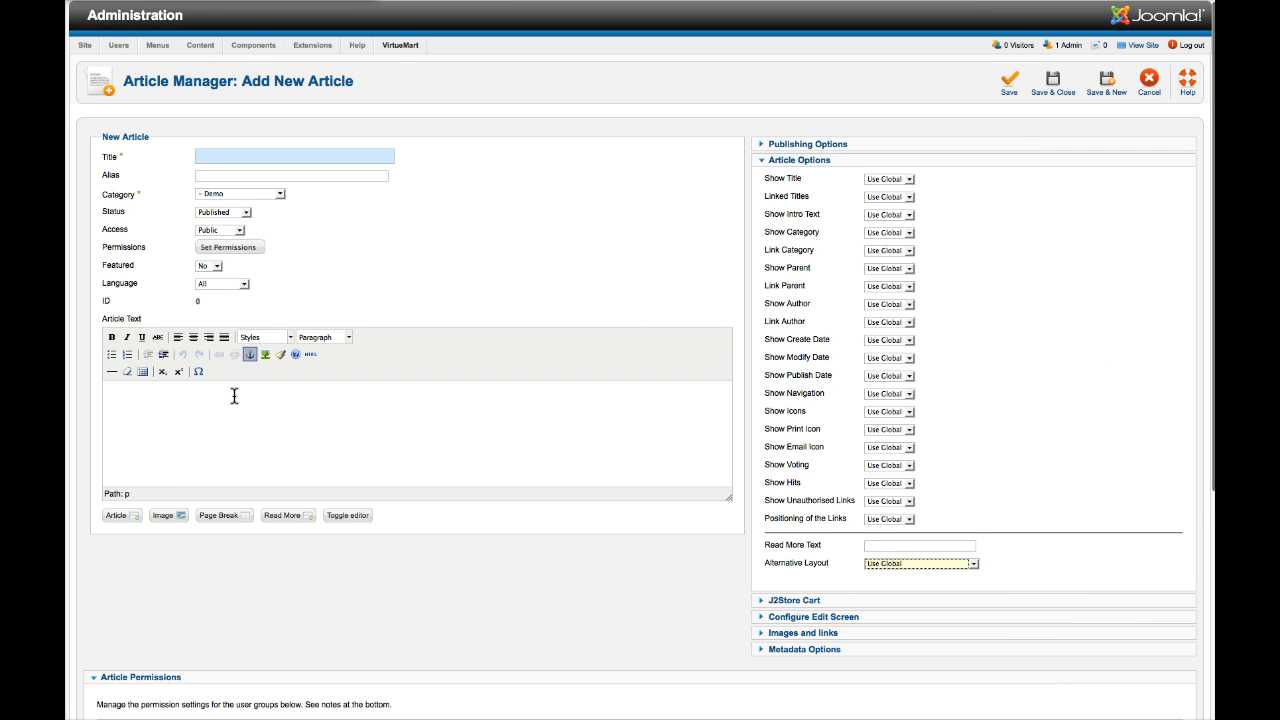
click(1149, 82)
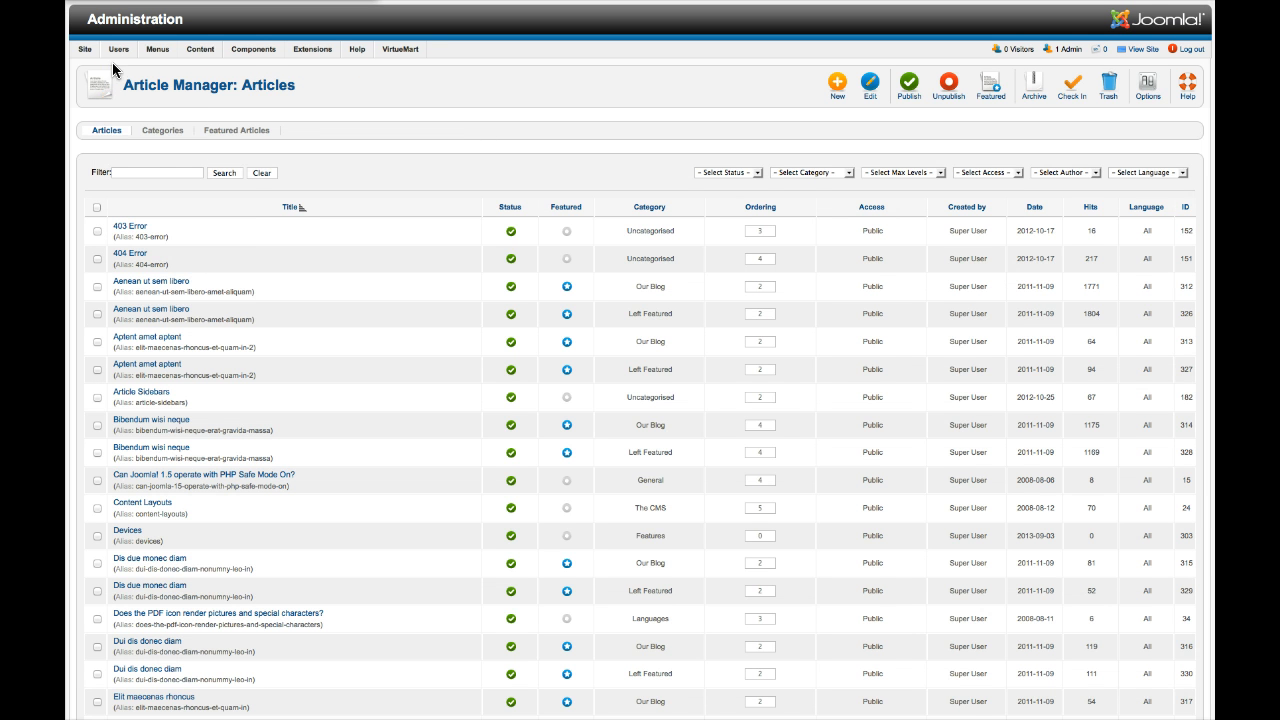
- Start a new Main Menu item, examine the available article and J2Store menu item types, and cancel it
mouse_move(195, 57)
mouse_move(158, 49)
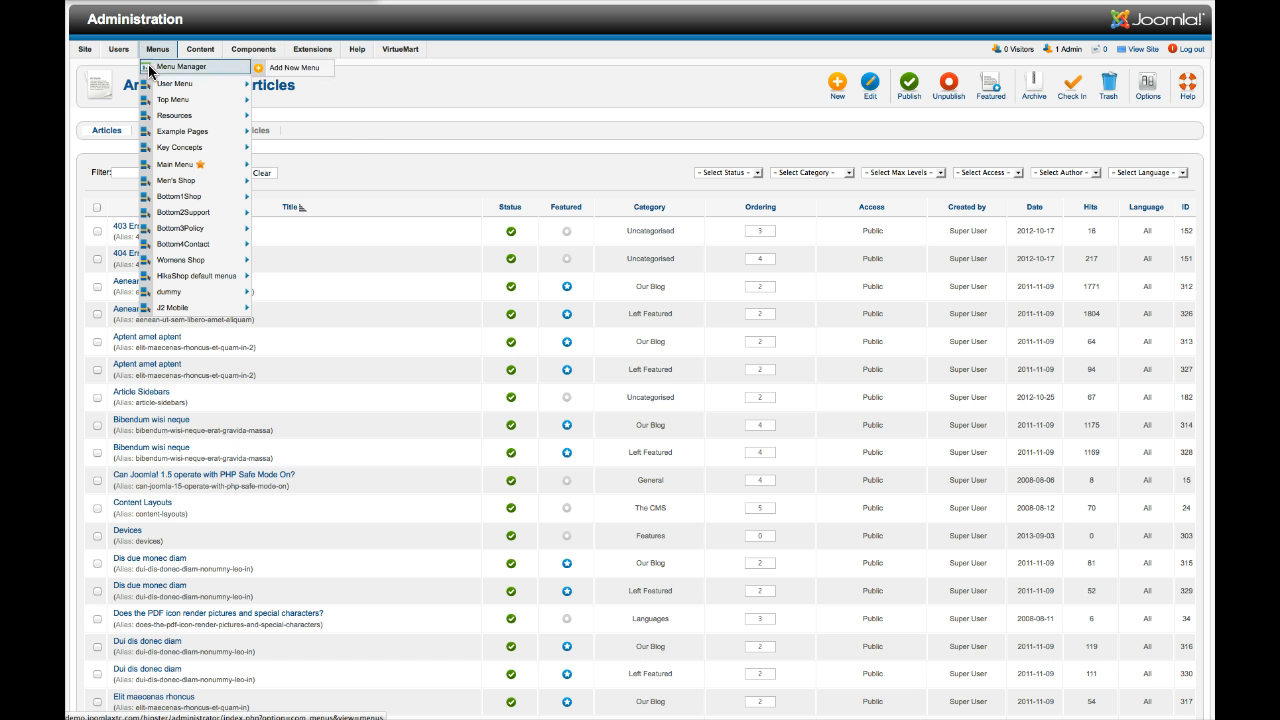
click(166, 166)
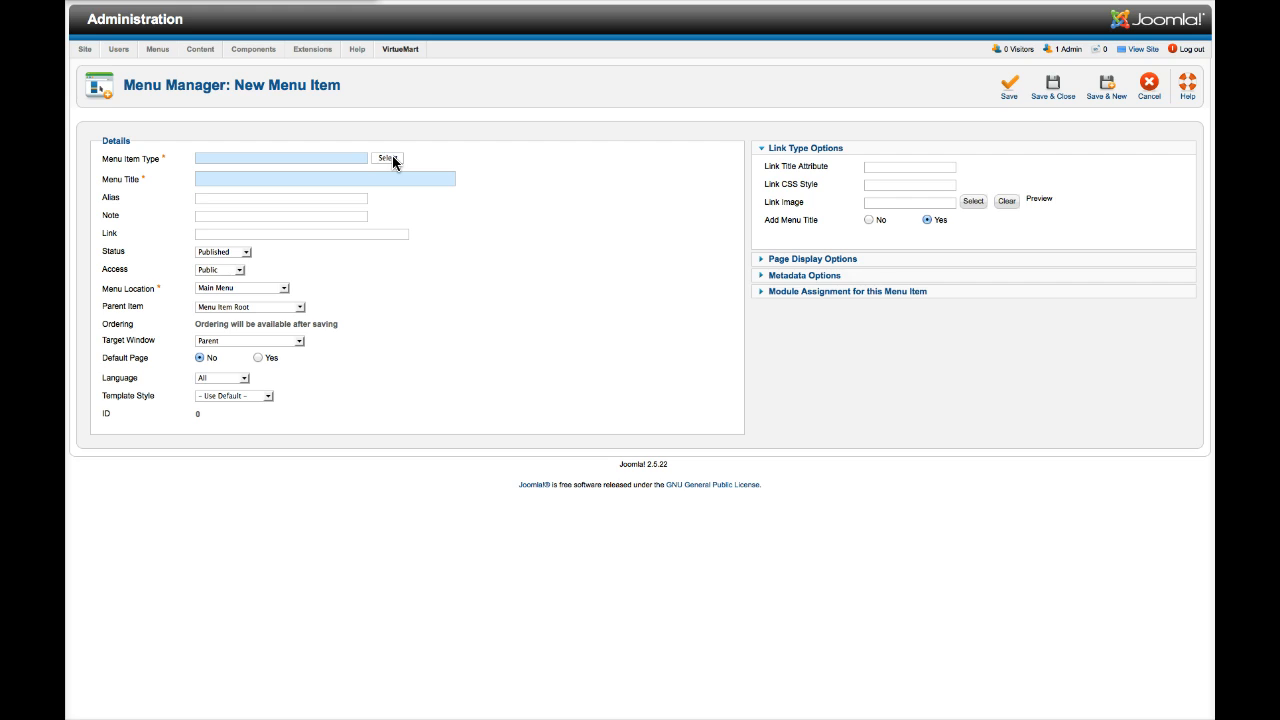
click(392, 158)
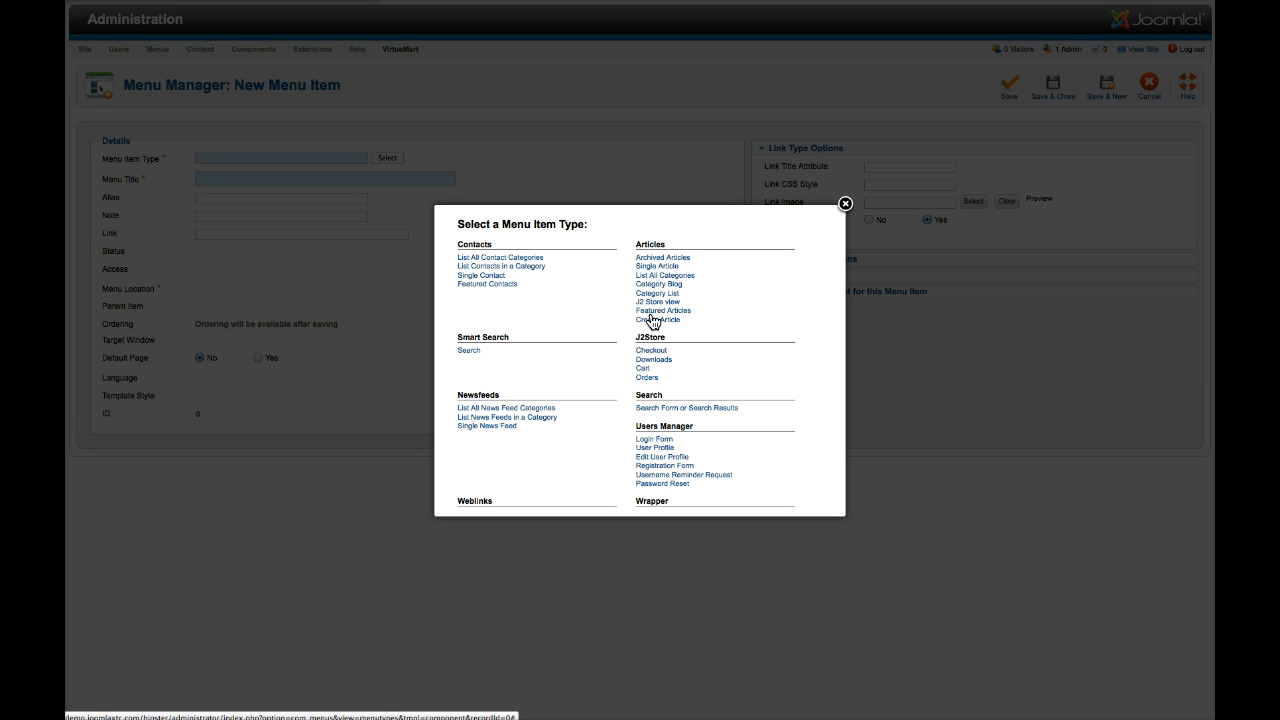
click(845, 205)
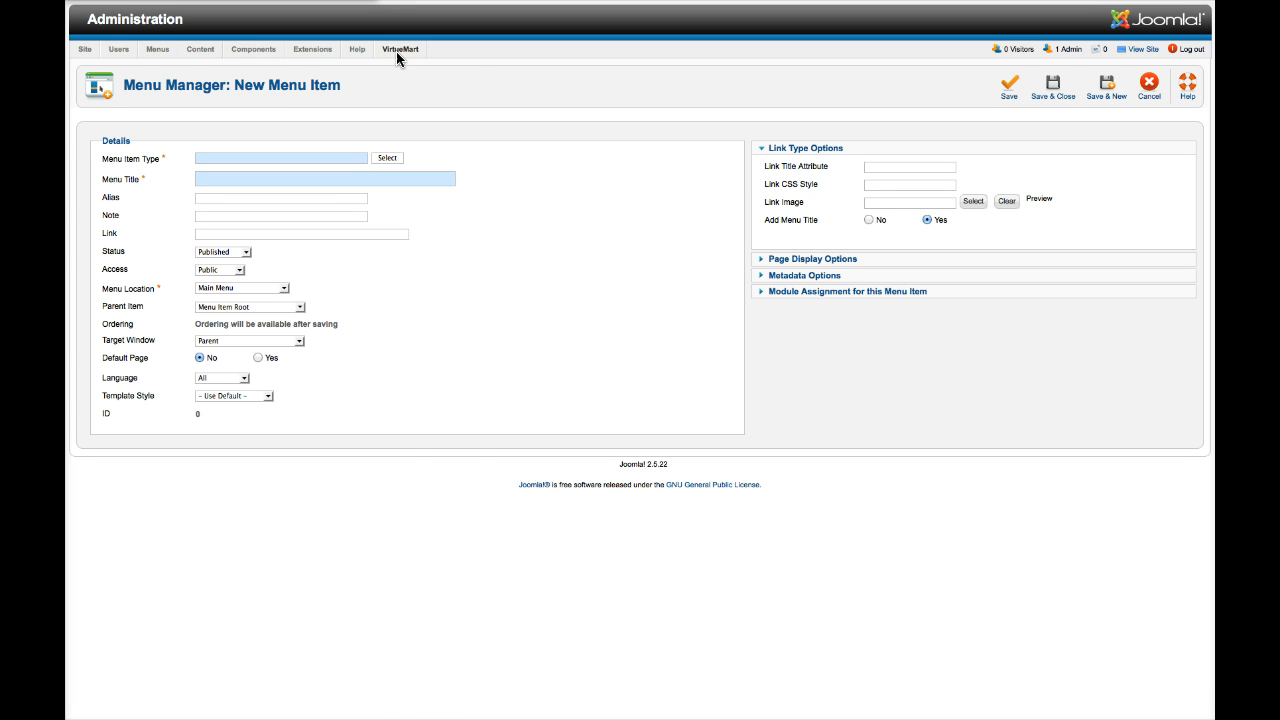
mouse_move(396, 51)
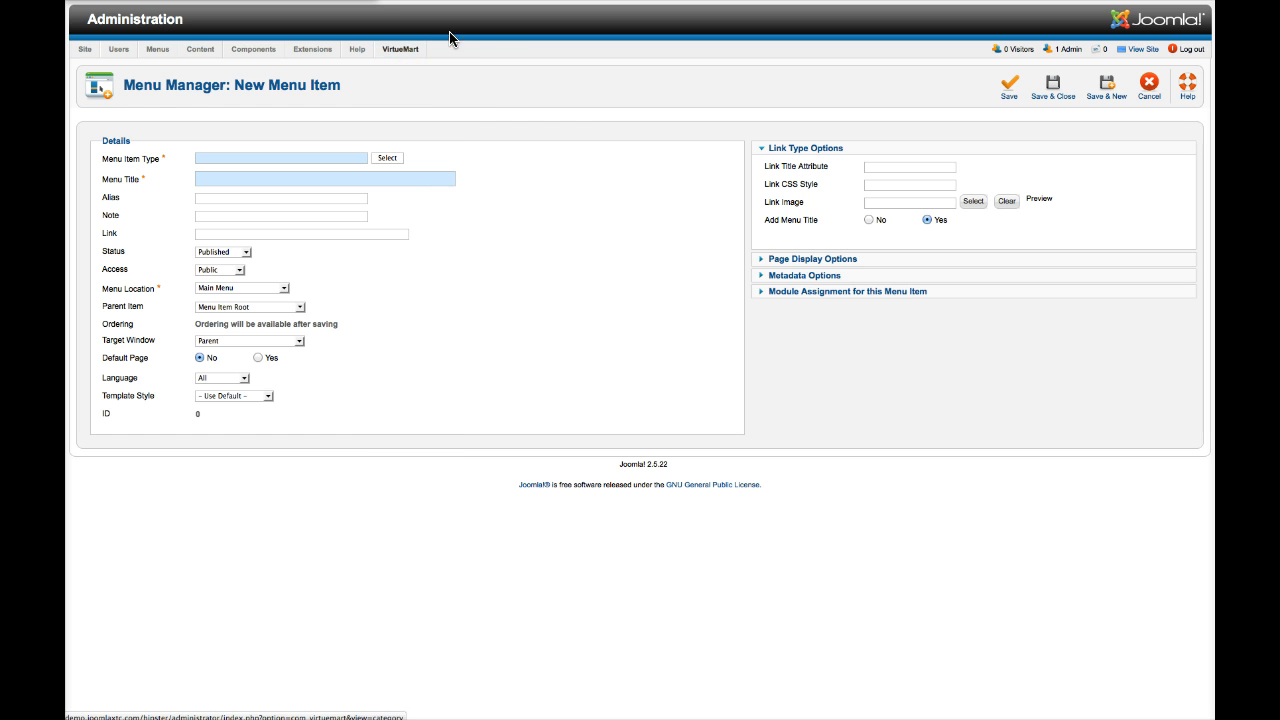
click(1147, 97)
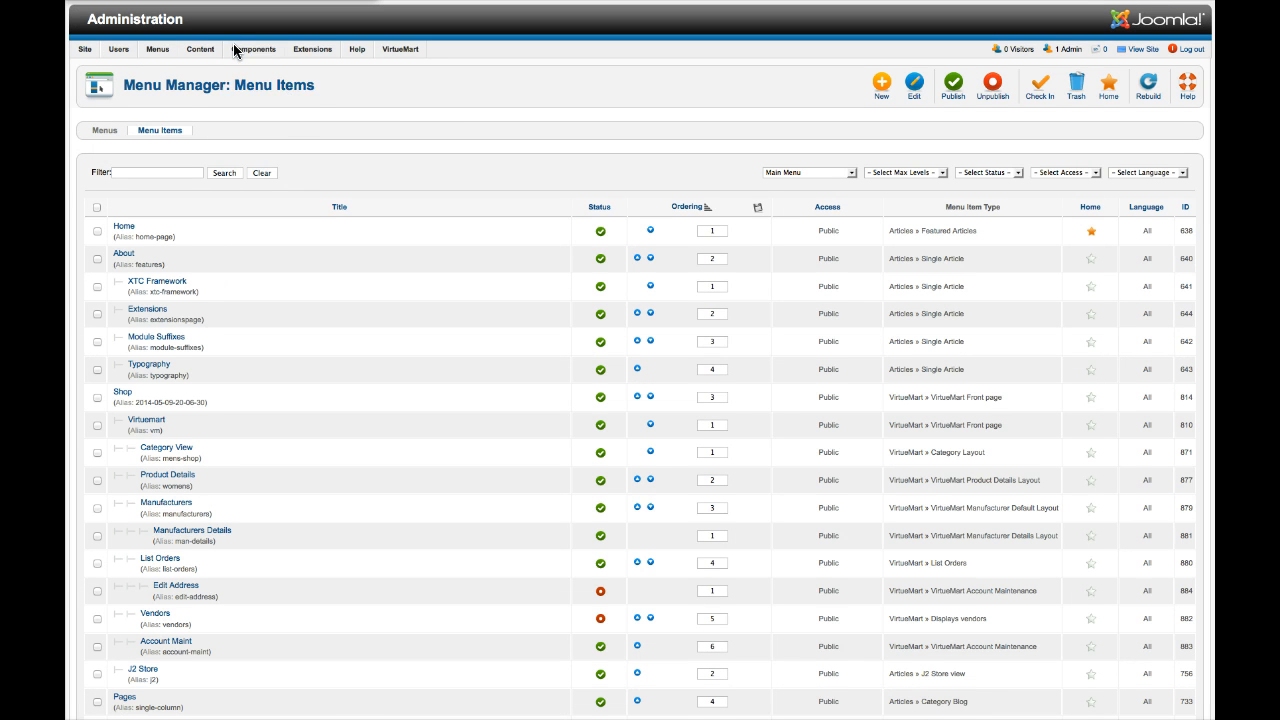
- Open the Hipster - Default template style for editing in the Template Manager
mouse_move(238, 52)
mouse_move(241, 79)
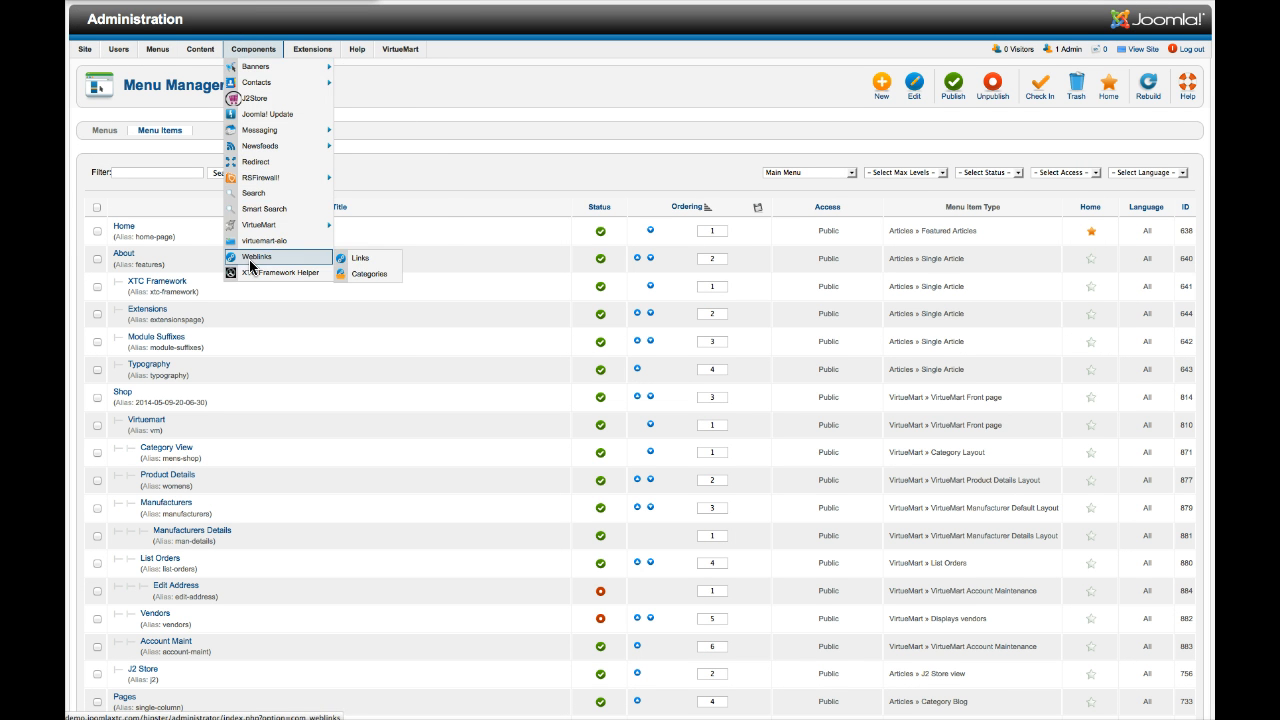
mouse_move(318, 52)
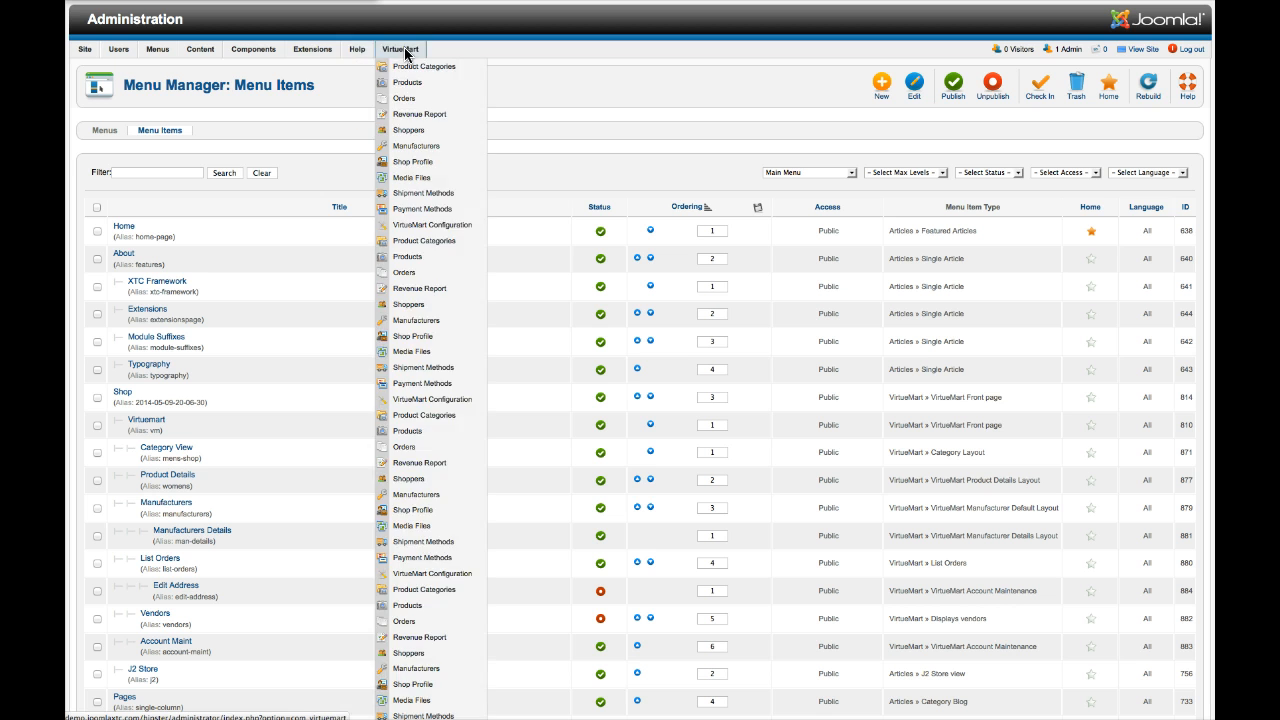
click(313, 116)
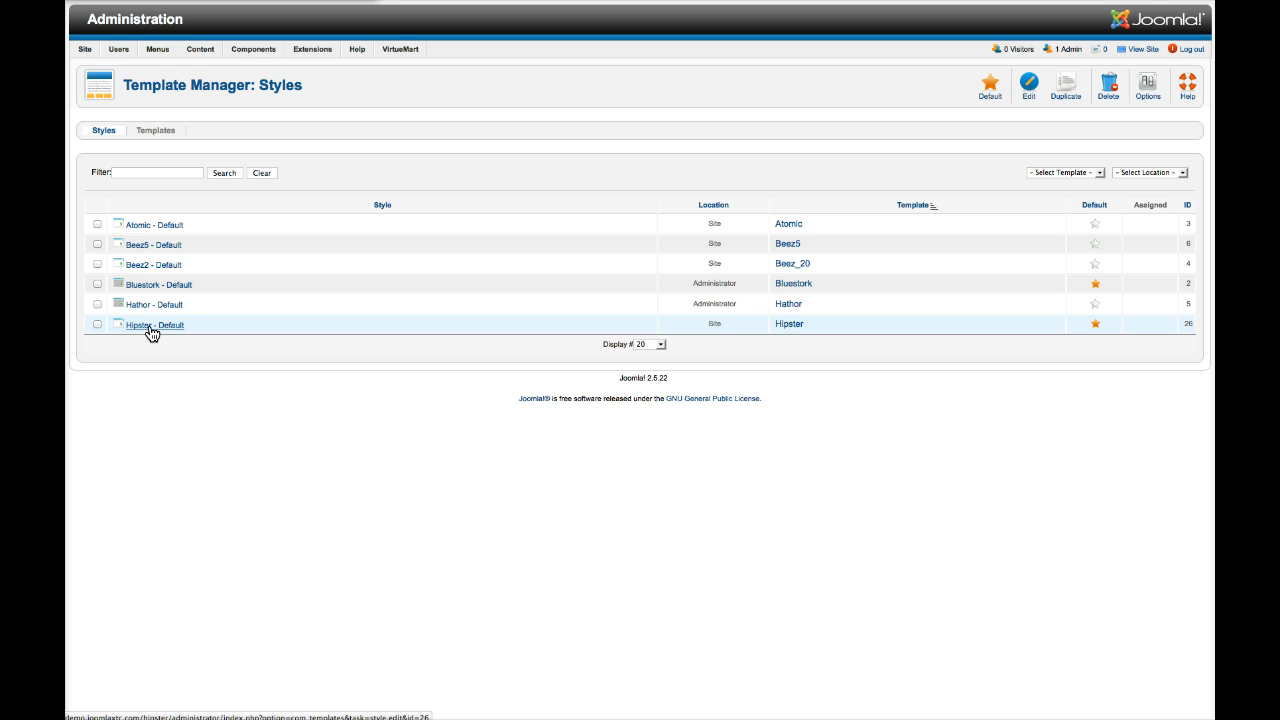
click(150, 328)
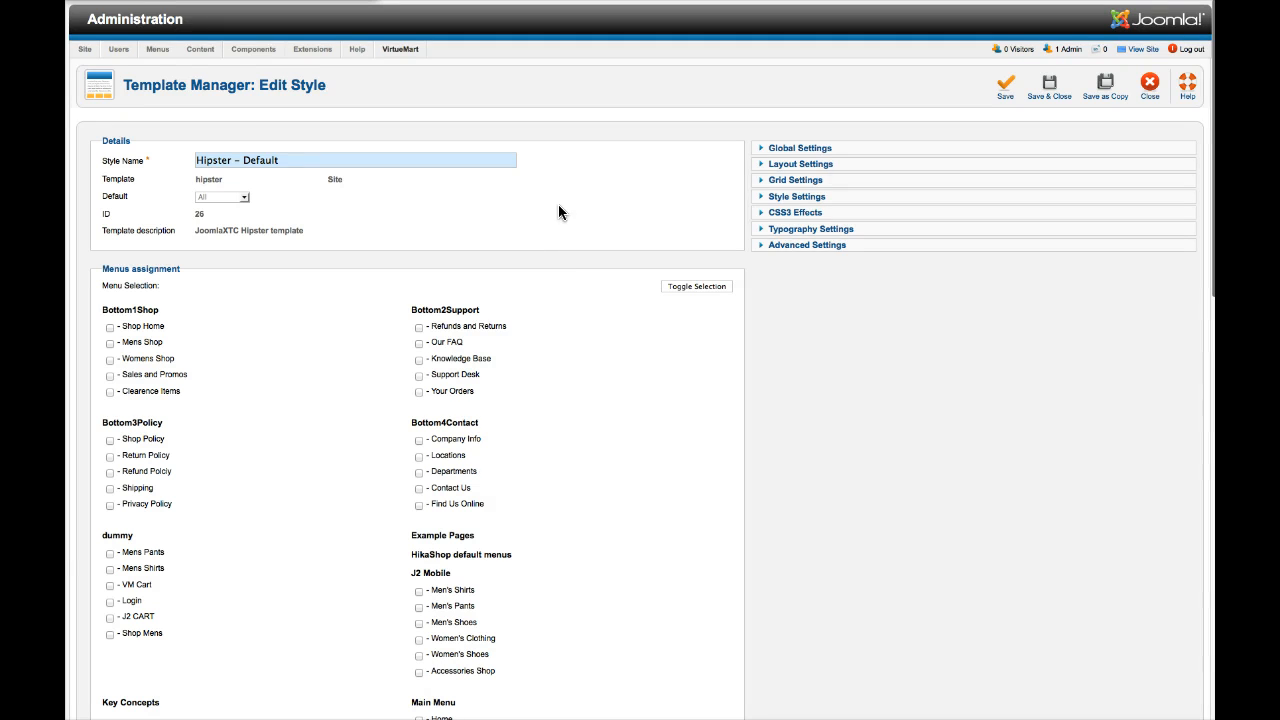
- Review the template's Global Settings and the Default layout's settings, including the Template Style choices
click(792, 150)
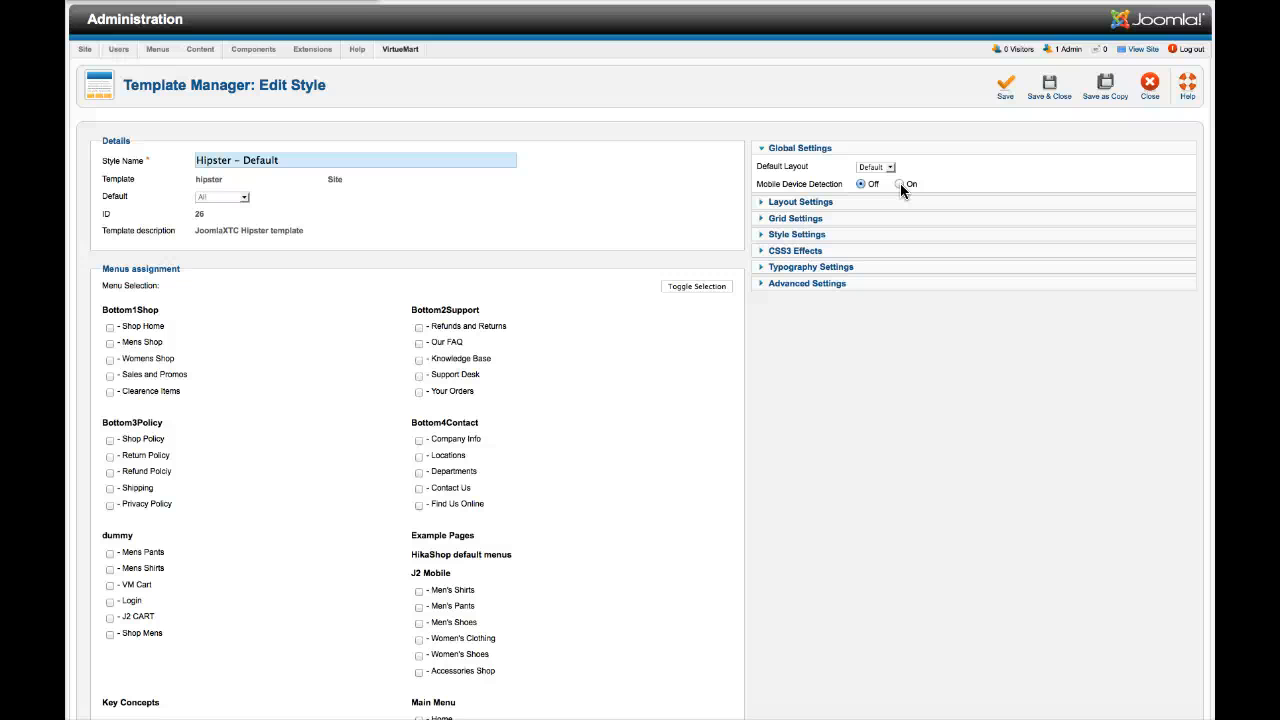
click(805, 201)
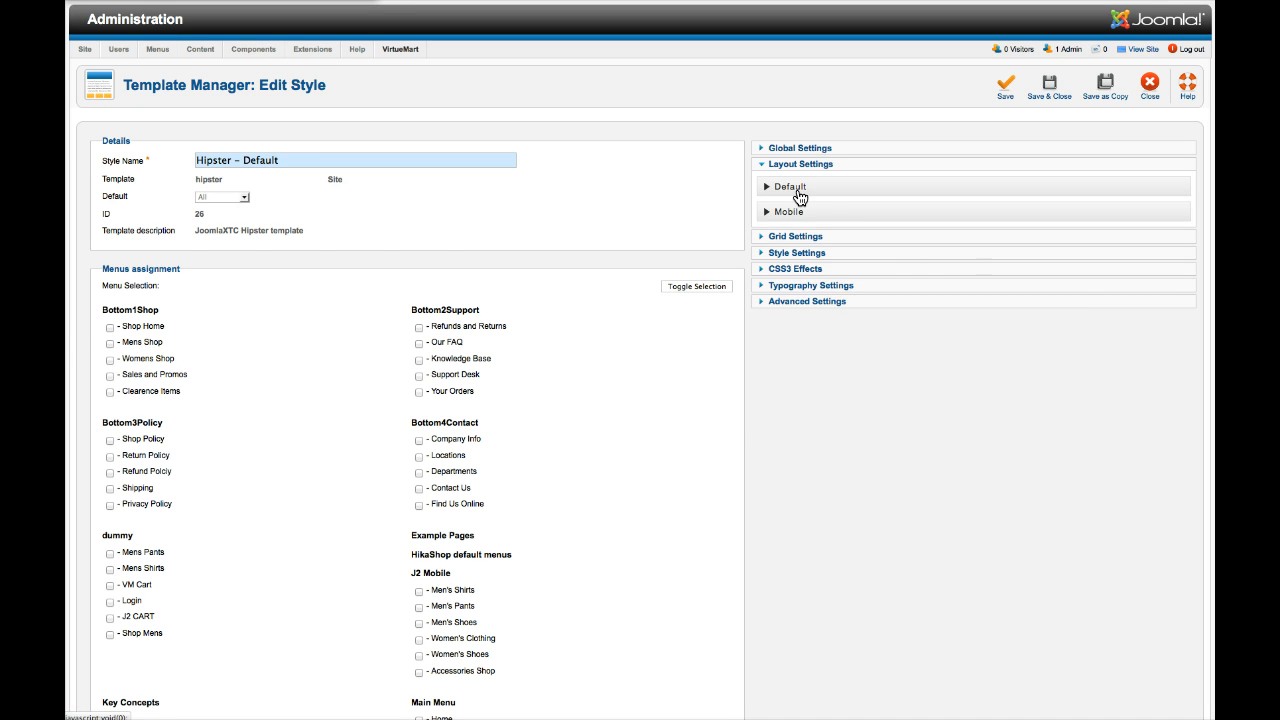
click(798, 190)
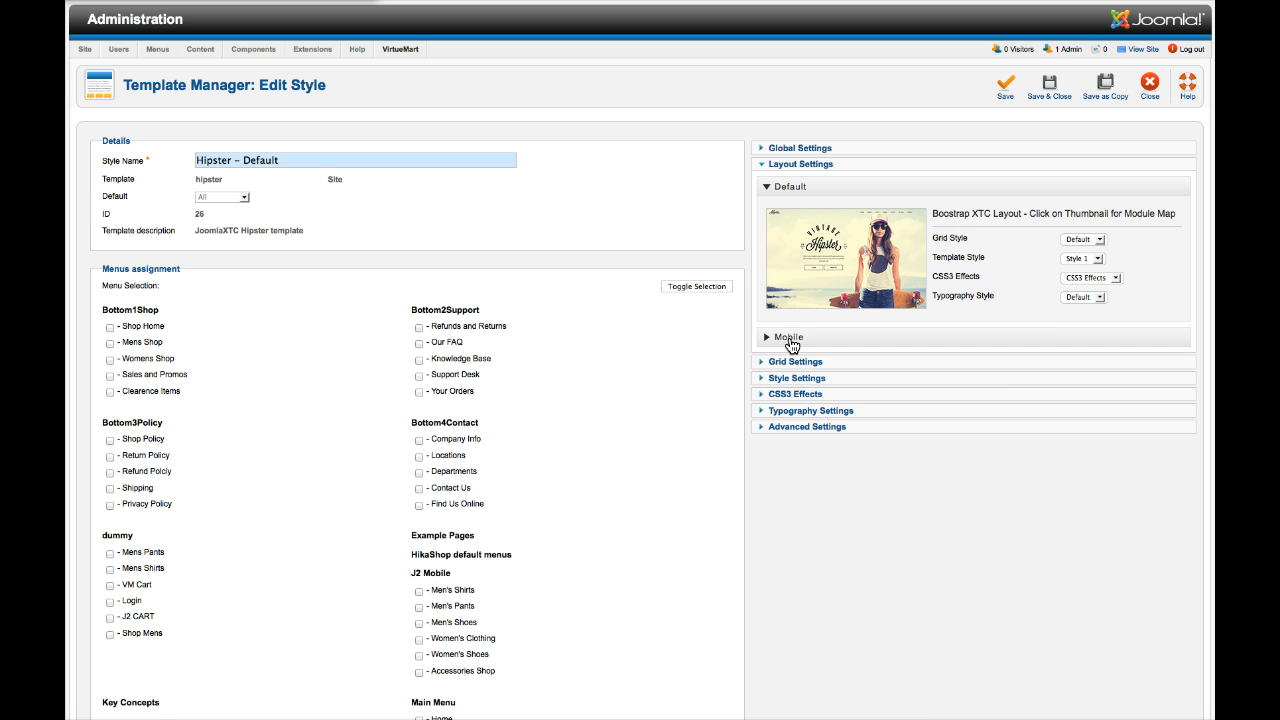
click(792, 190)
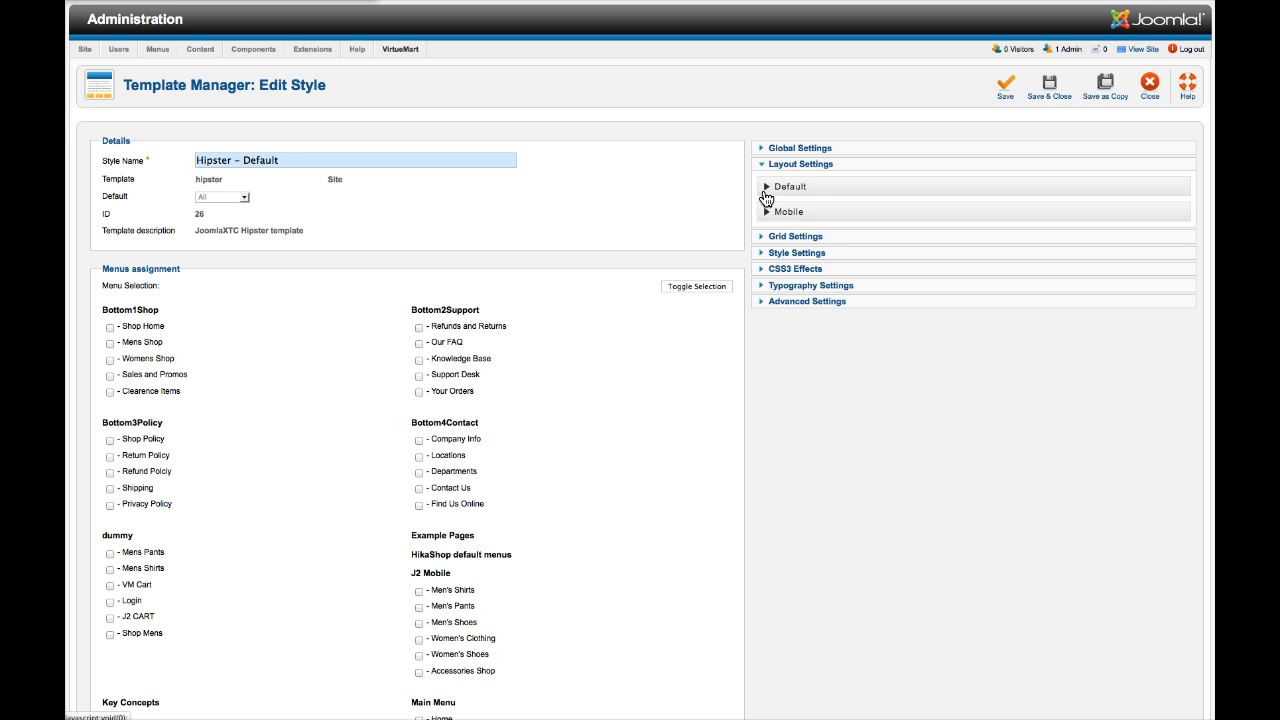
click(808, 190)
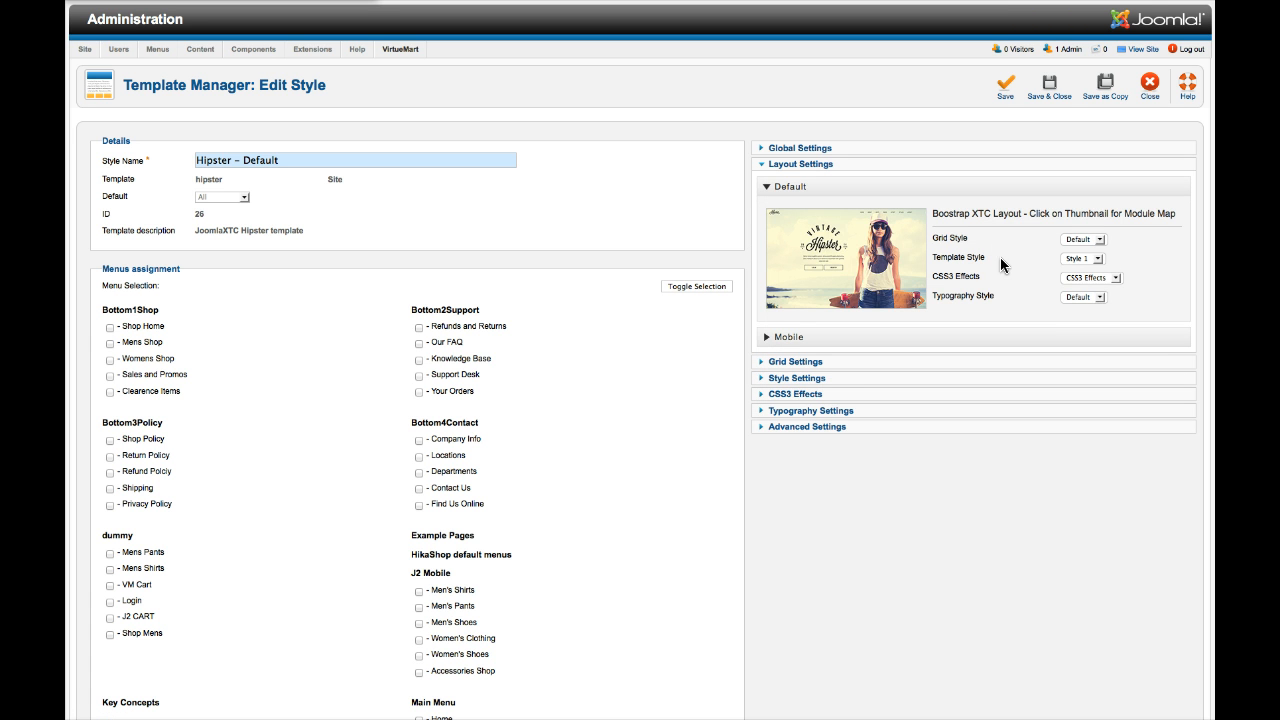
click(1096, 258)
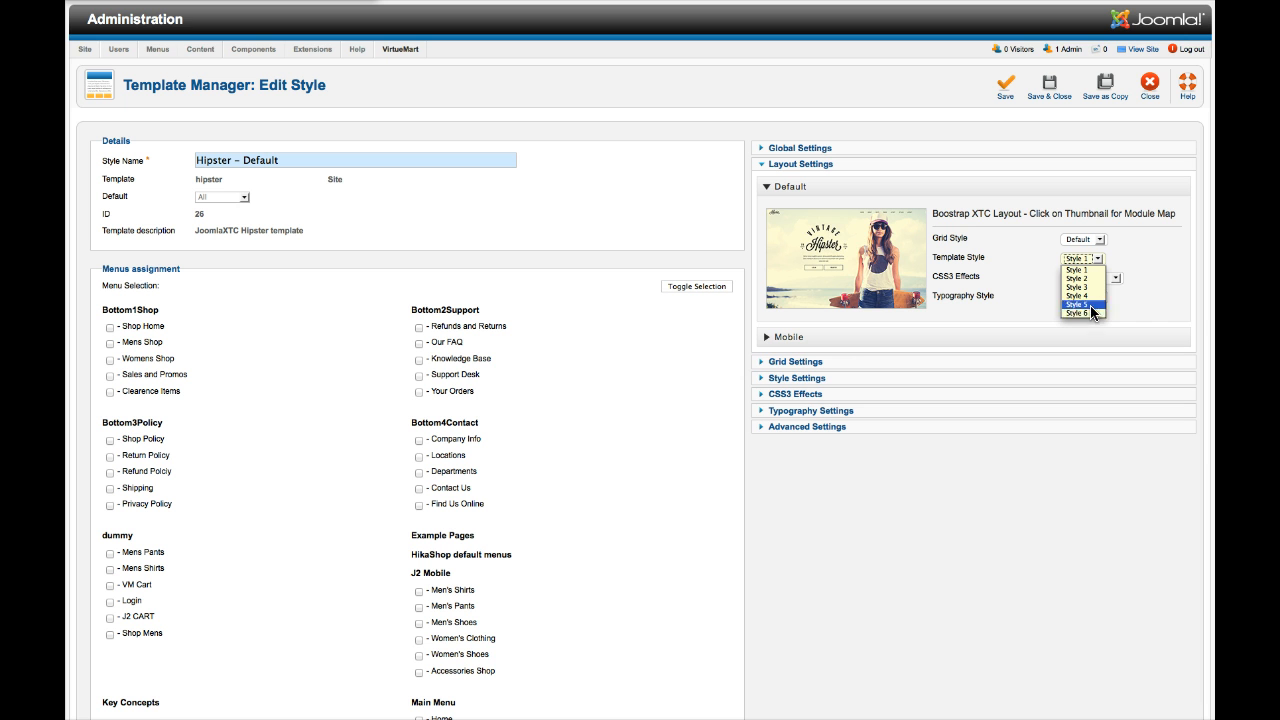
click(1091, 258)
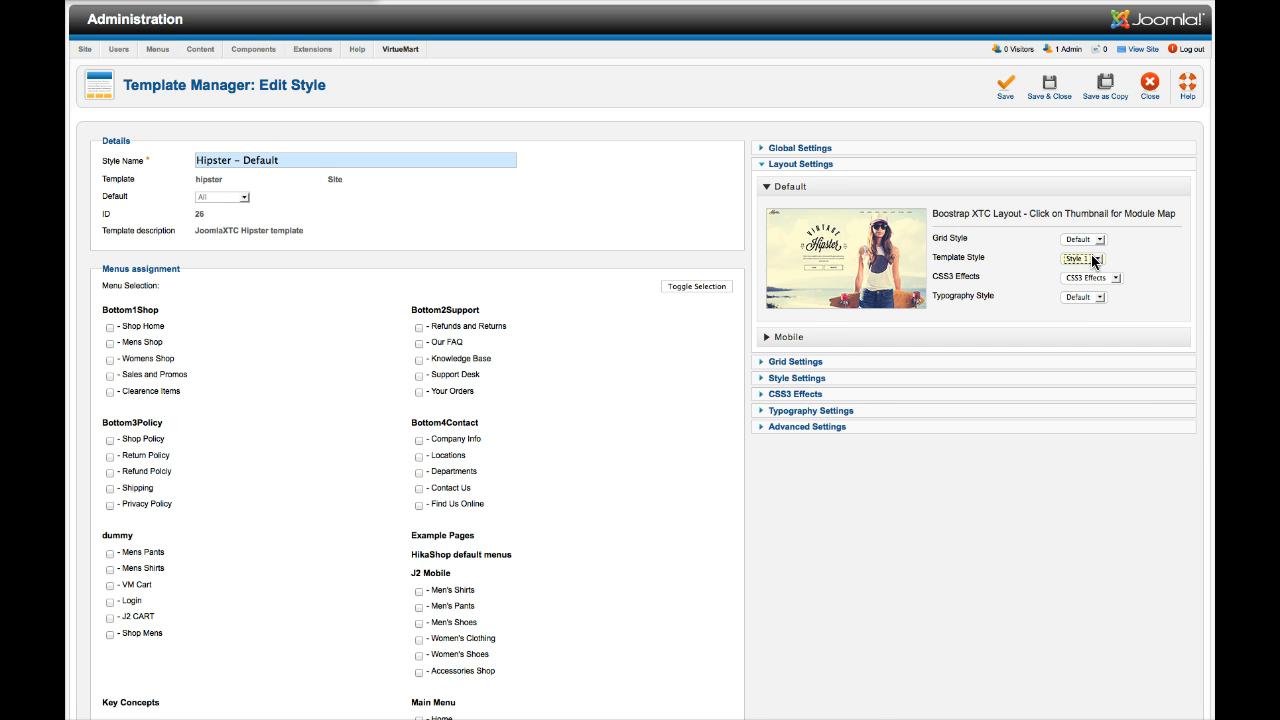
- Review the Default grid's body, header and menu settings in Grid Settings, including the available Menu Style choices
click(784, 363)
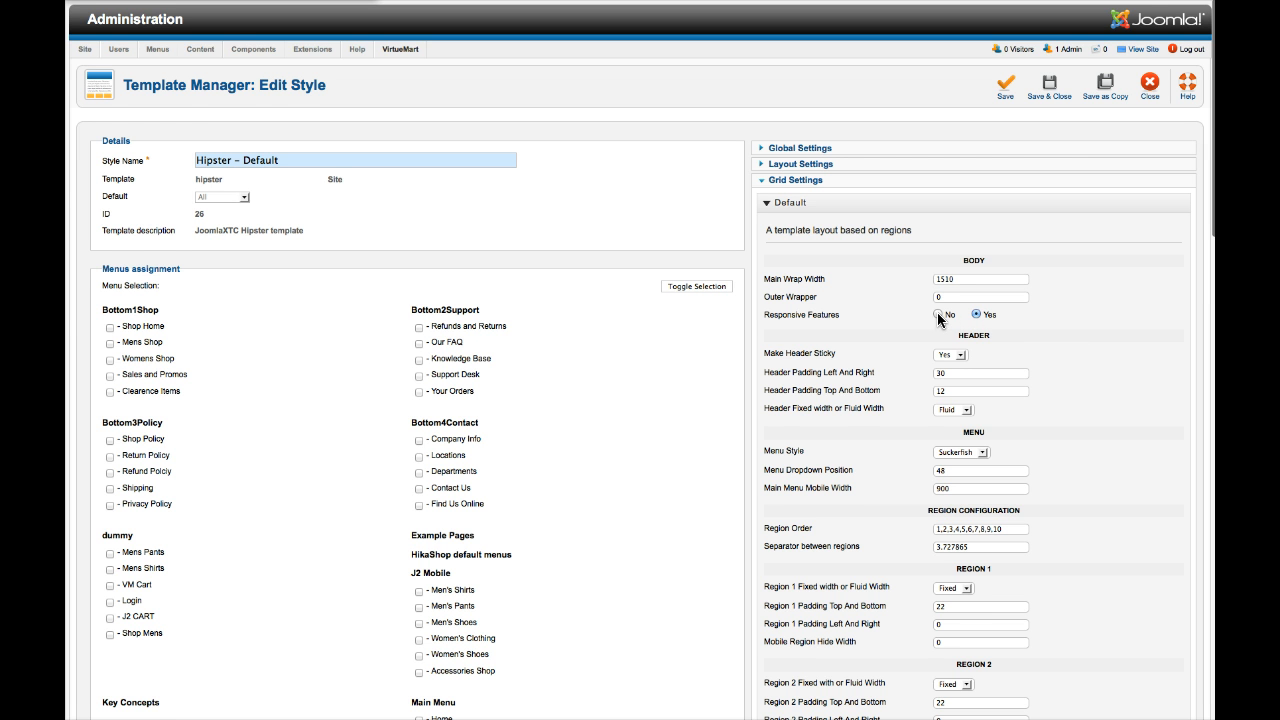
scroll(825, 310, down, 2)
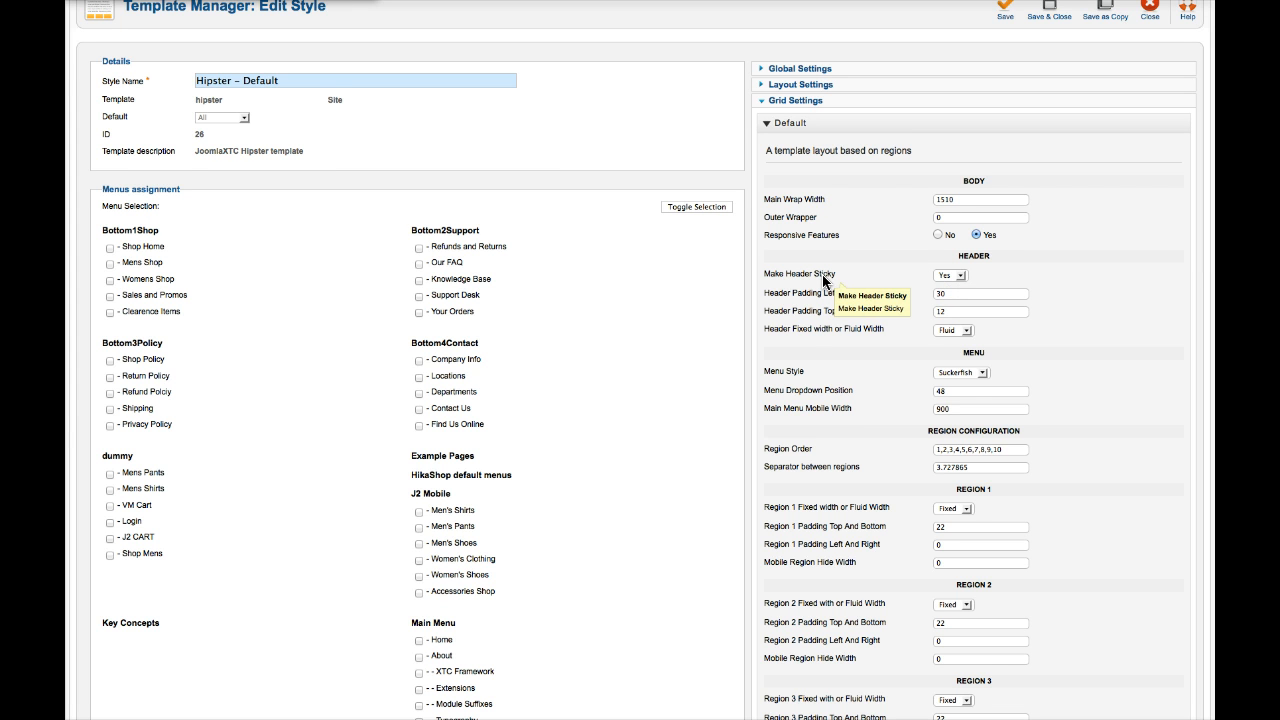
scroll(822, 274, down, 2)
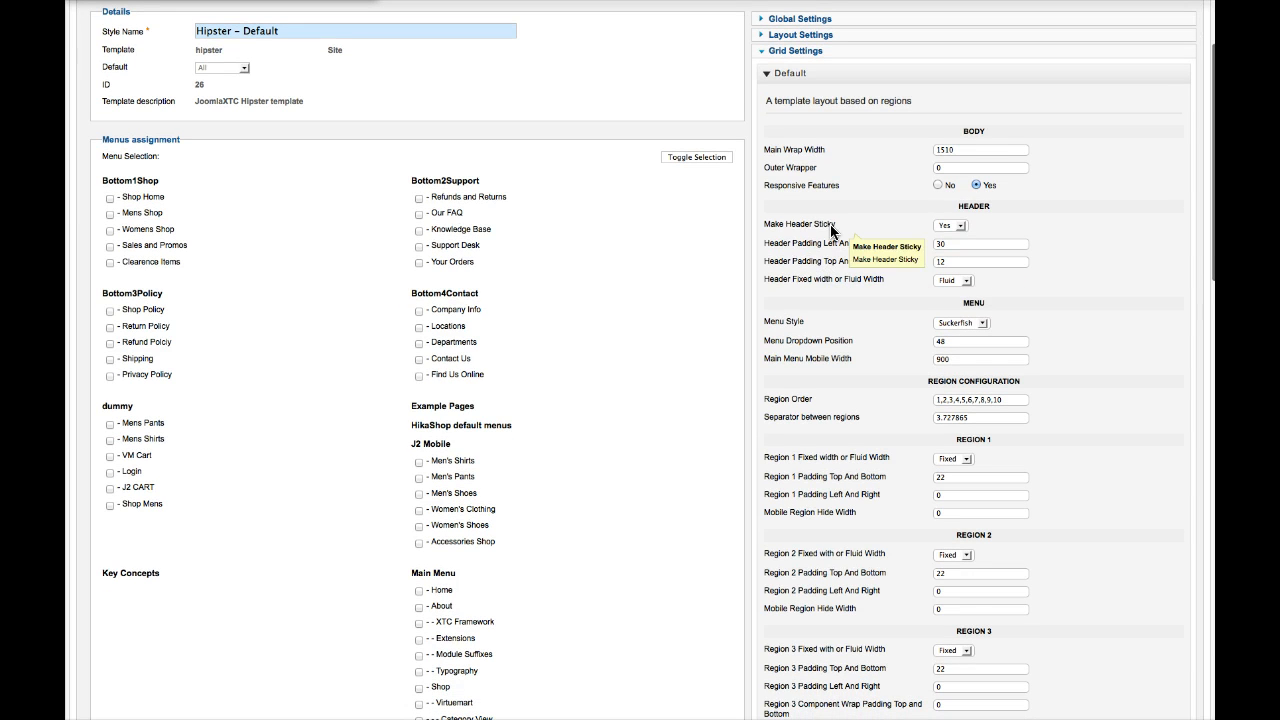
click(977, 322)
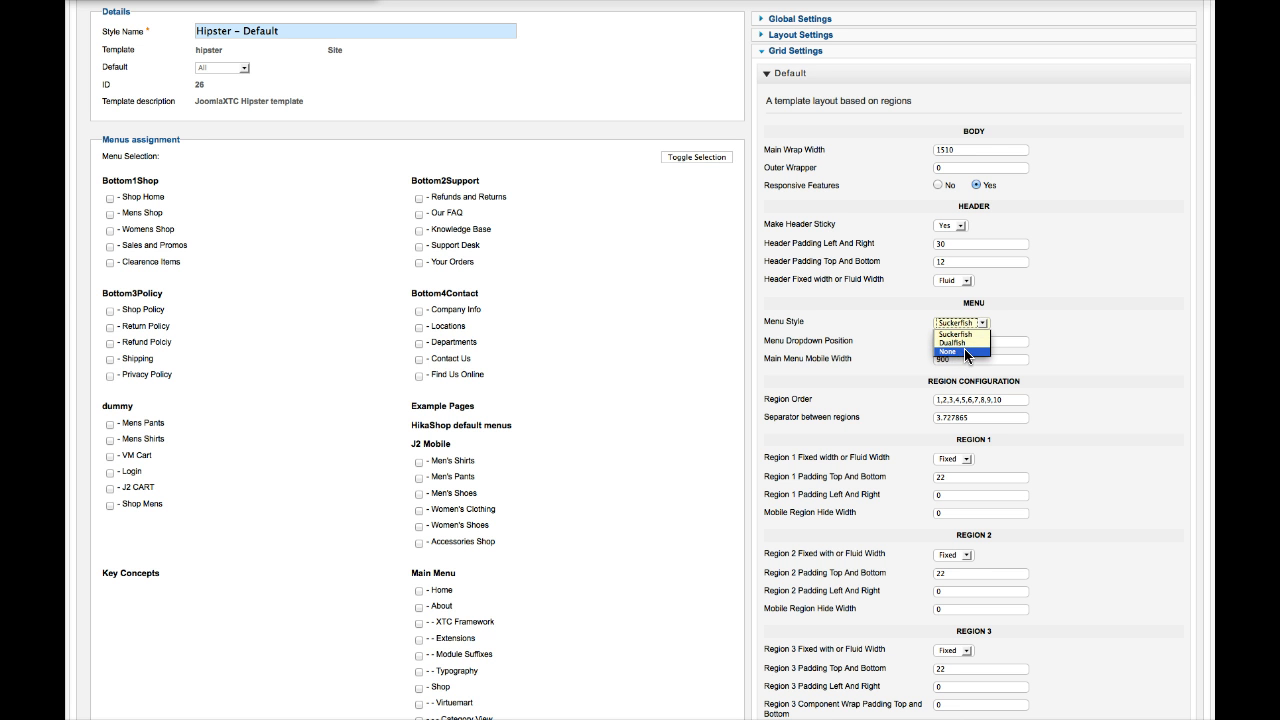
click(896, 318)
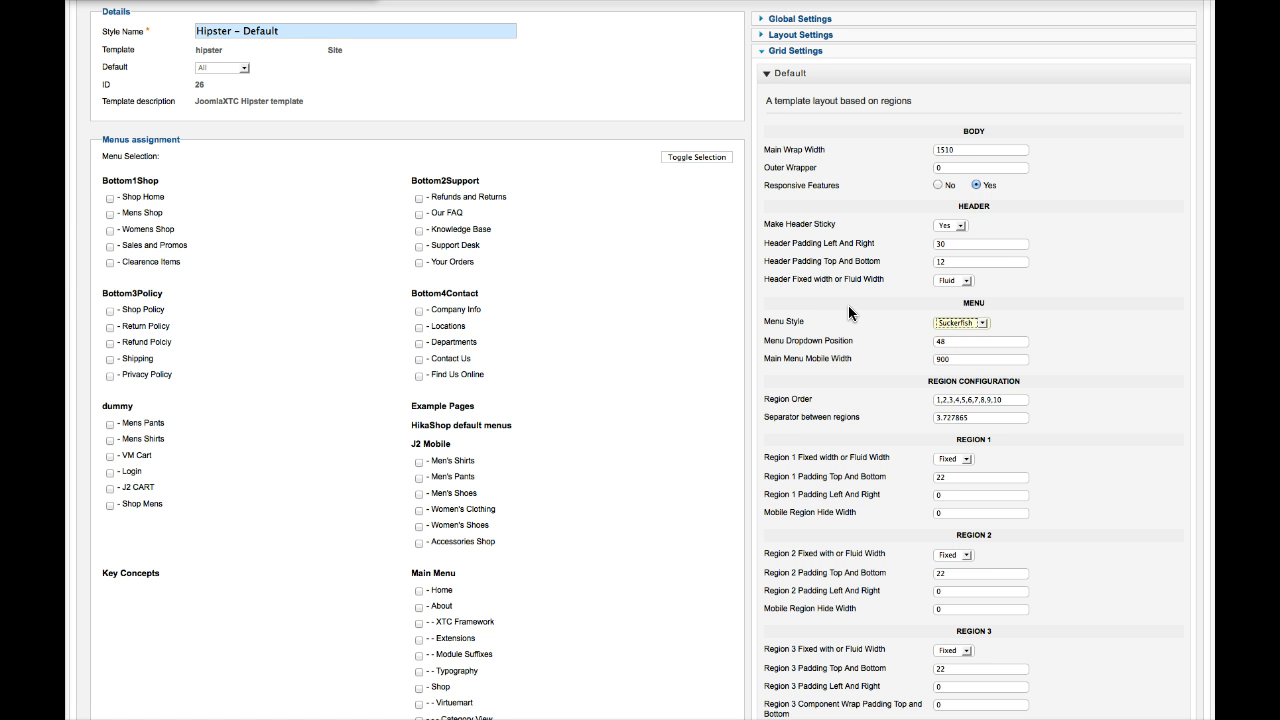
scroll(839, 301, down, 2)
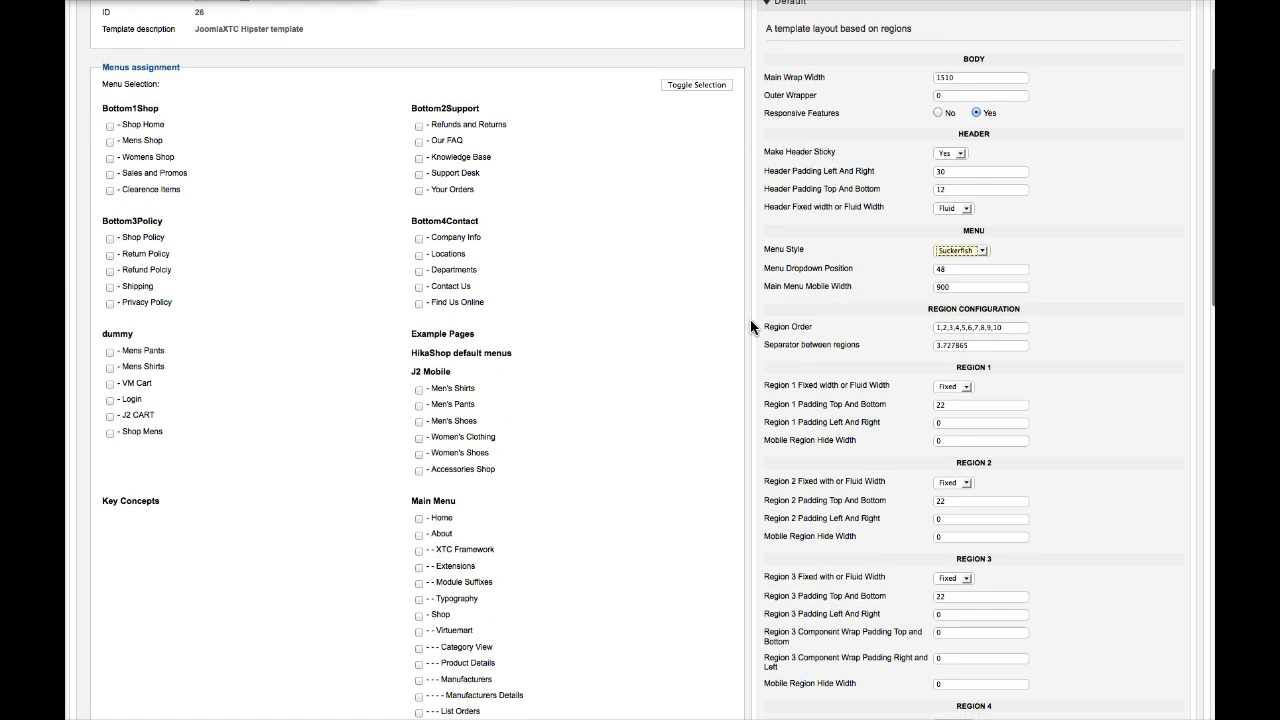
- Examine the grid's Region Order, the individual region settings, footer padding, left/right column widths and module settings
mouse_move(917, 324)
click(952, 328)
scroll(861, 314, down, 2)
mouse_move(843, 253)
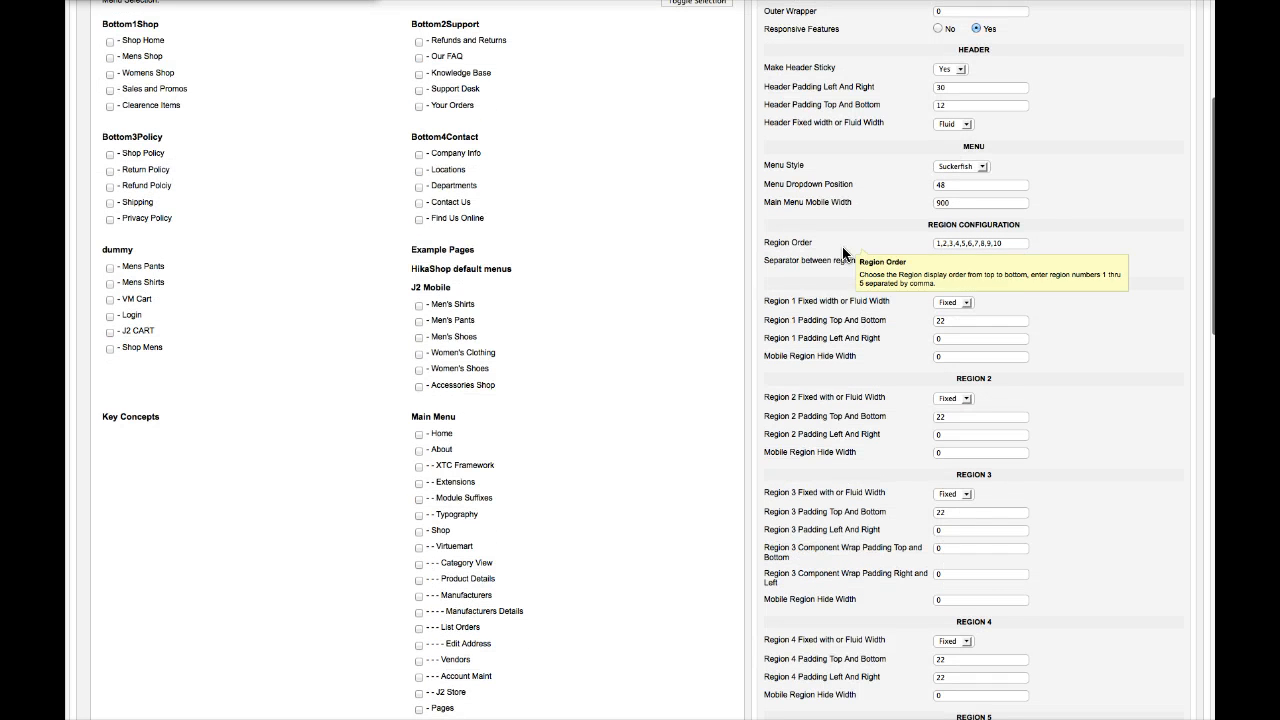
scroll(843, 260, down, 5)
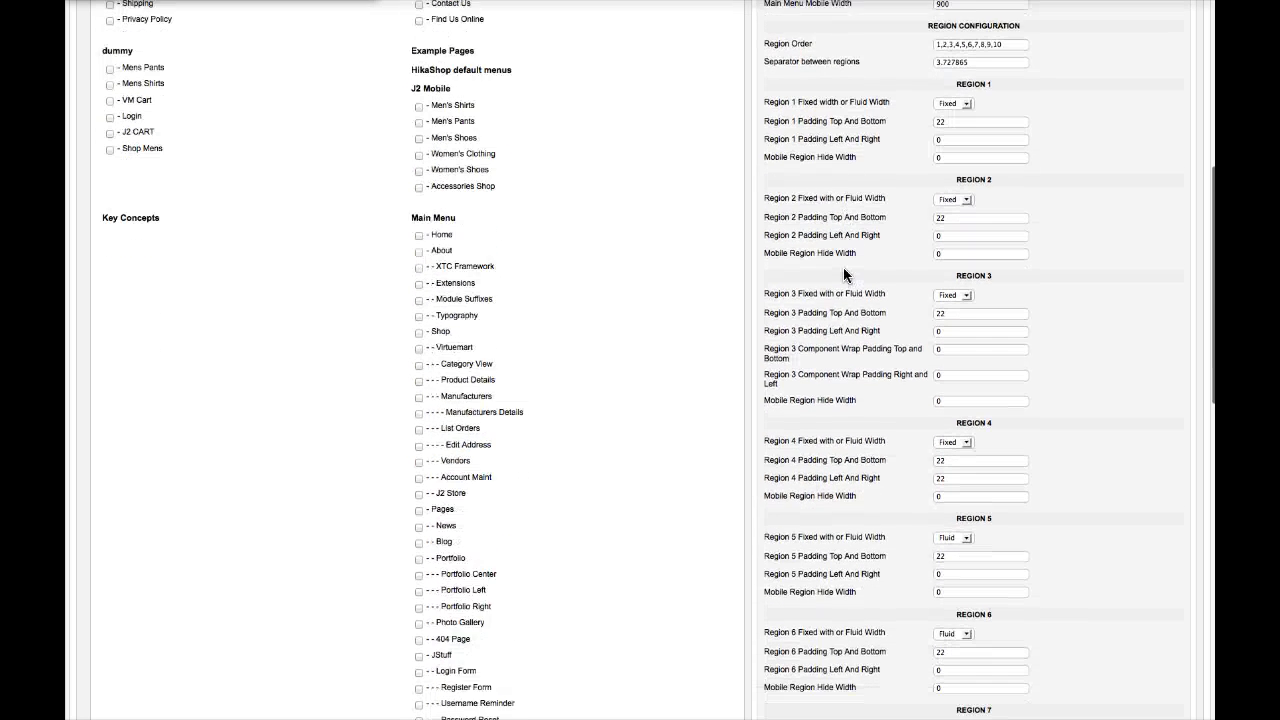
scroll(843, 267, down, 6)
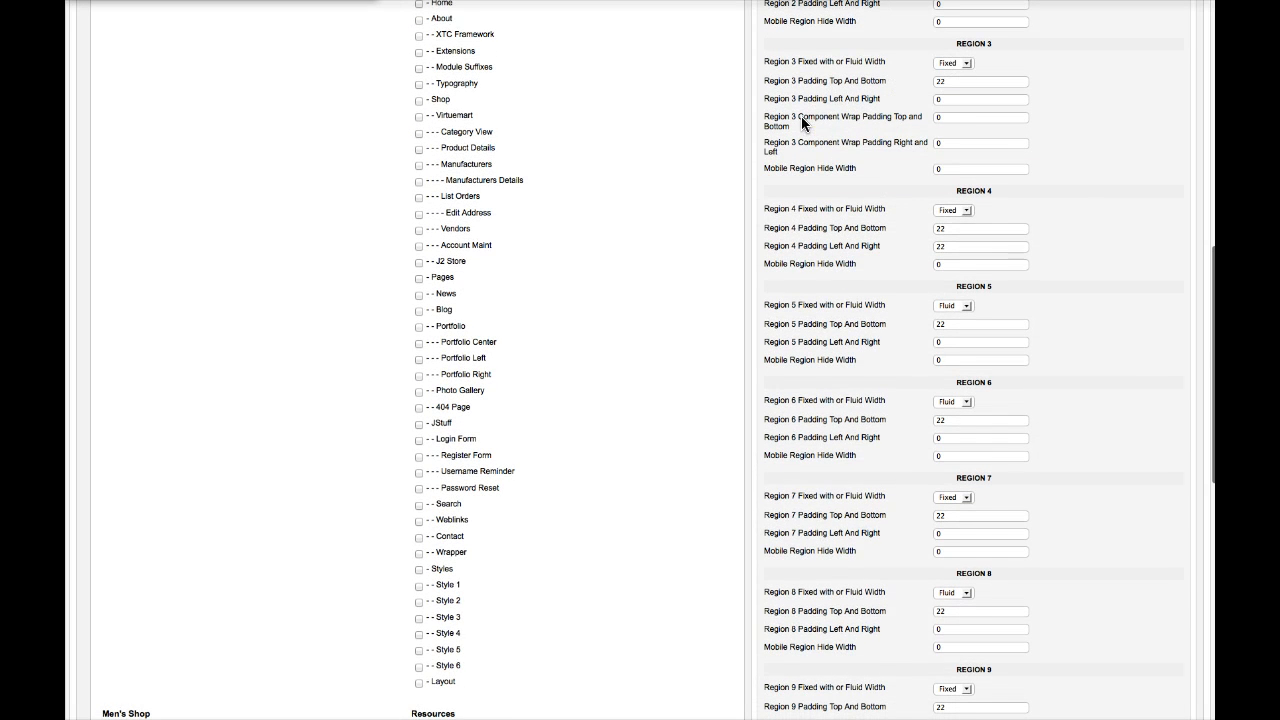
scroll(820, 158, down, 8)
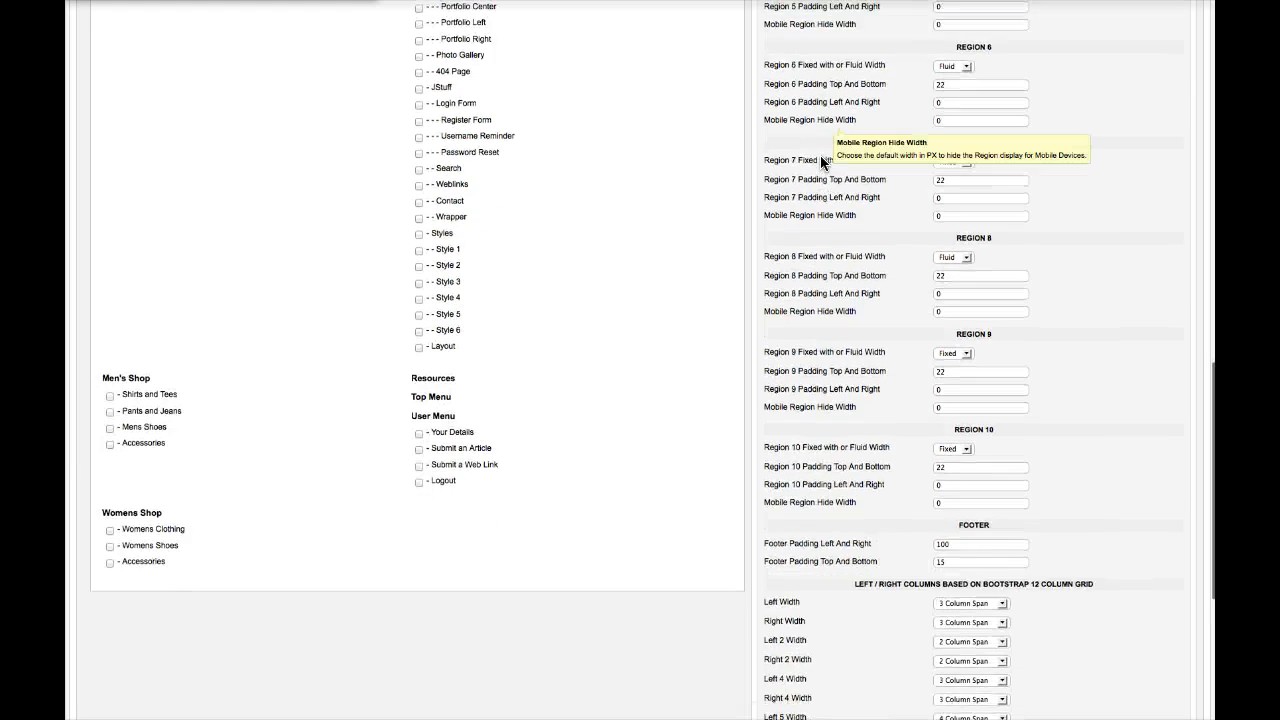
scroll(820, 155, down, 8)
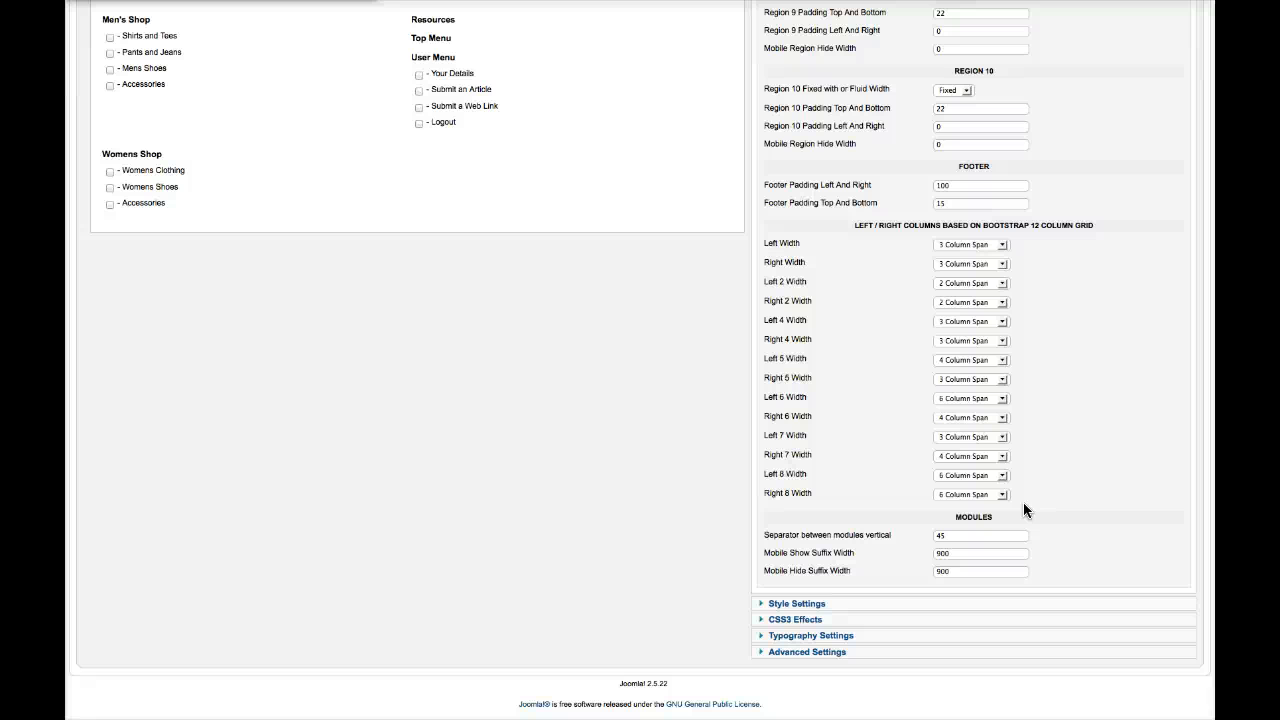
- Open Style 1 in Style Settings and review its frontpage, subpage and mobile body backgrounds and its color scheme
click(782, 606)
scroll(784, 434, up, 6)
scroll(784, 441, up, 5)
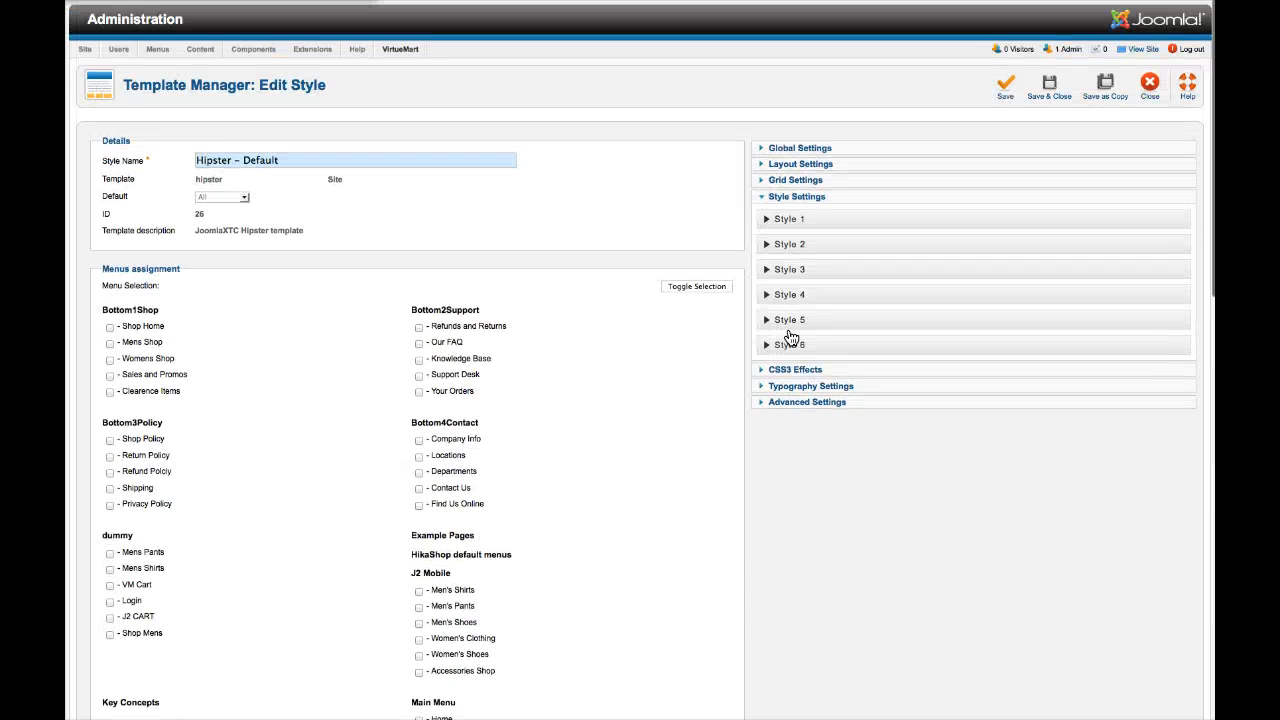
click(786, 218)
scroll(752, 337, down, 2)
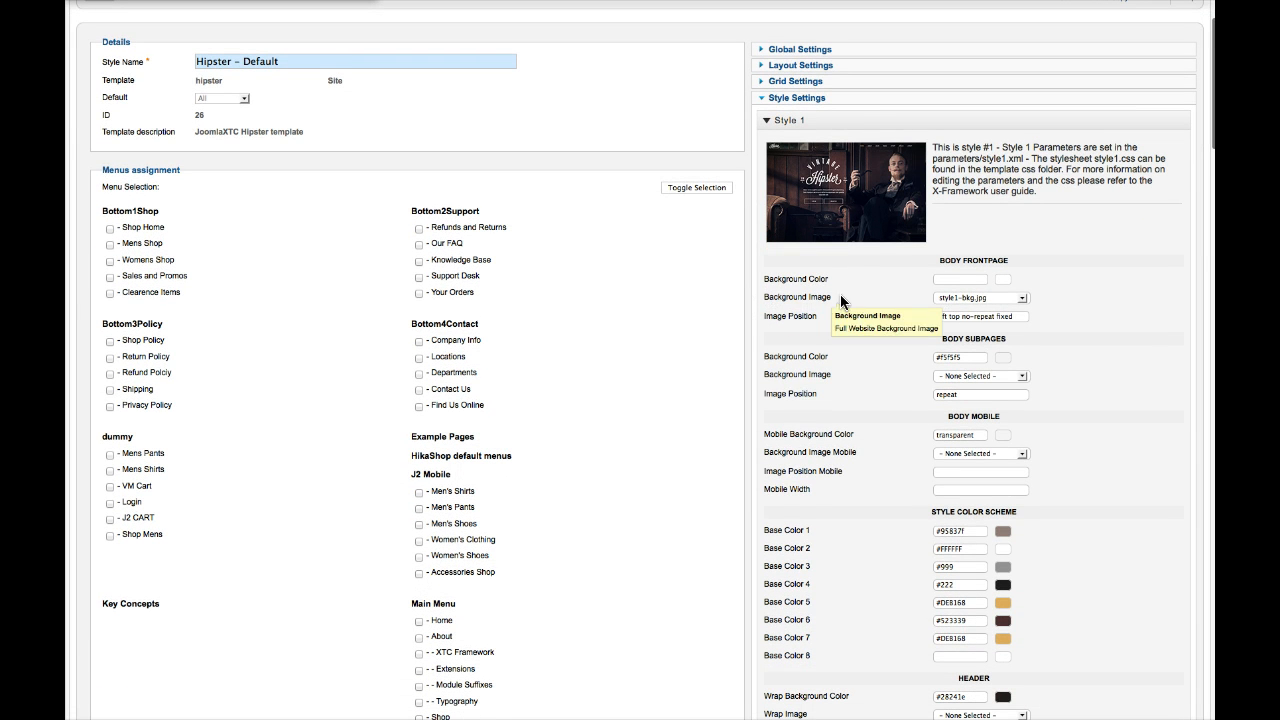
scroll(822, 314, down, 2)
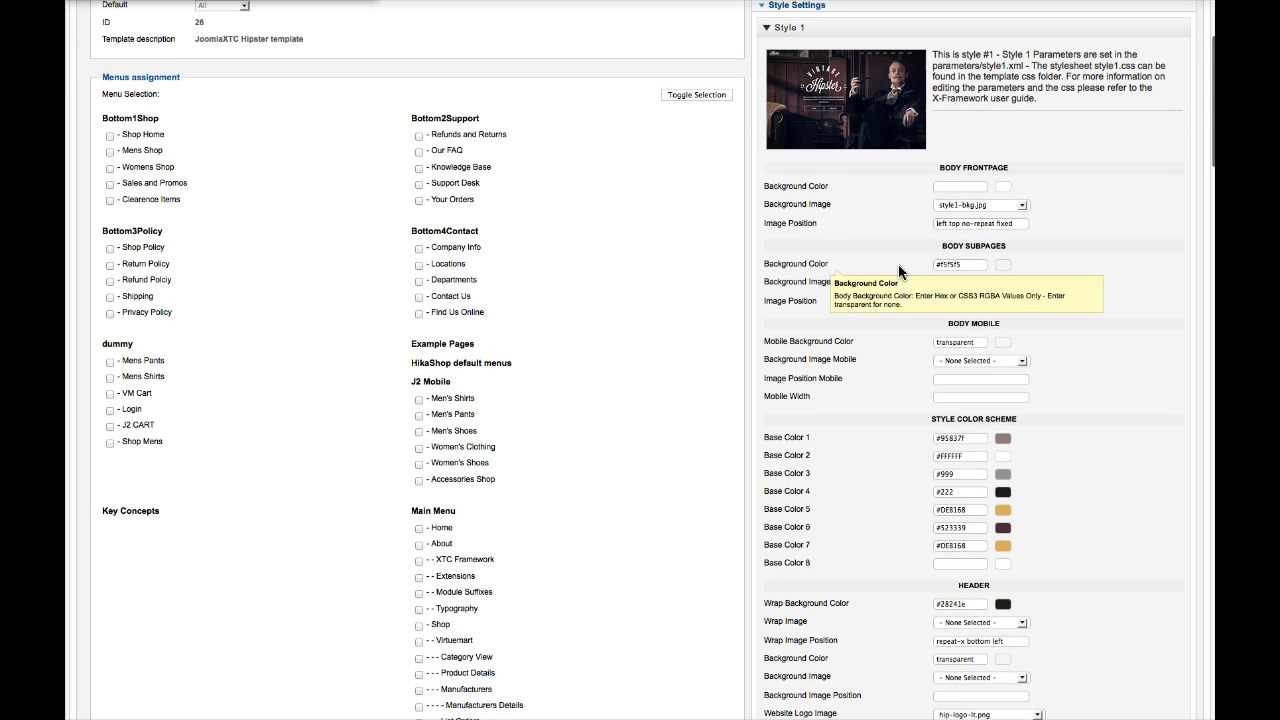
scroll(782, 376, down, 1)
scroll(781, 376, down, 1)
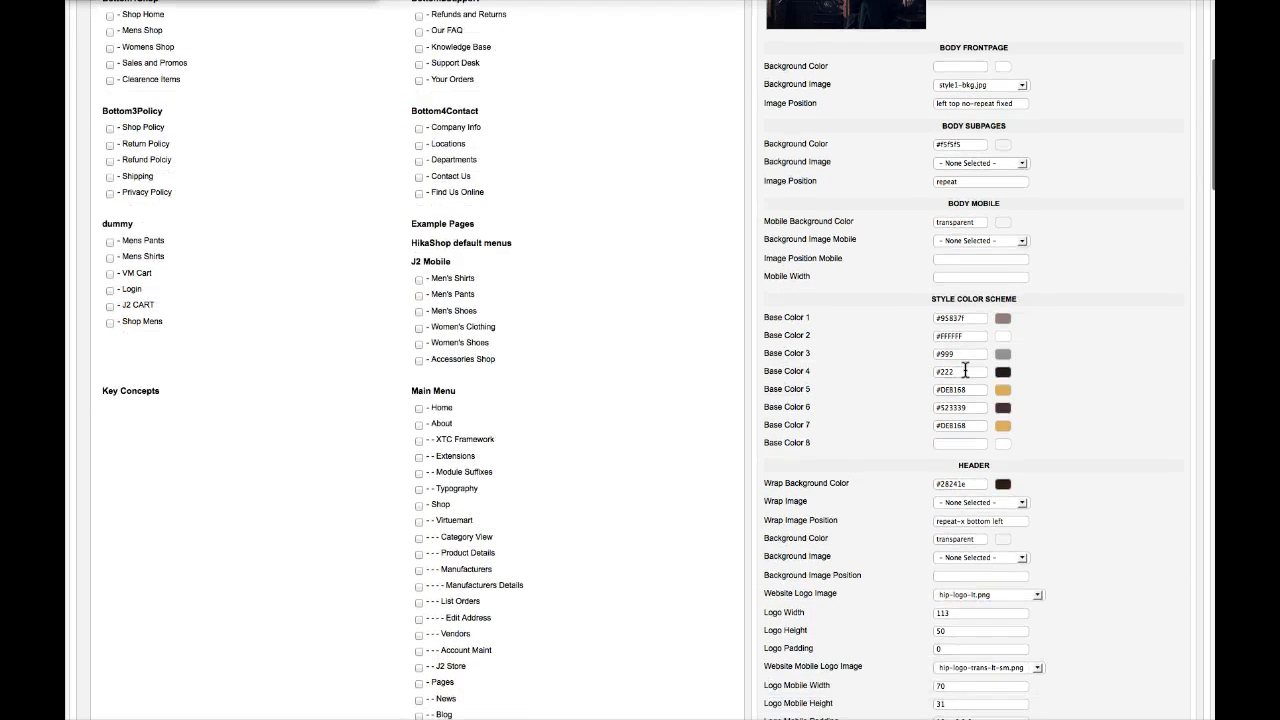
- Examine Style 1's header, logo, menu, drop-down, region, footer, module and typography color settings
scroll(791, 386, down, 7)
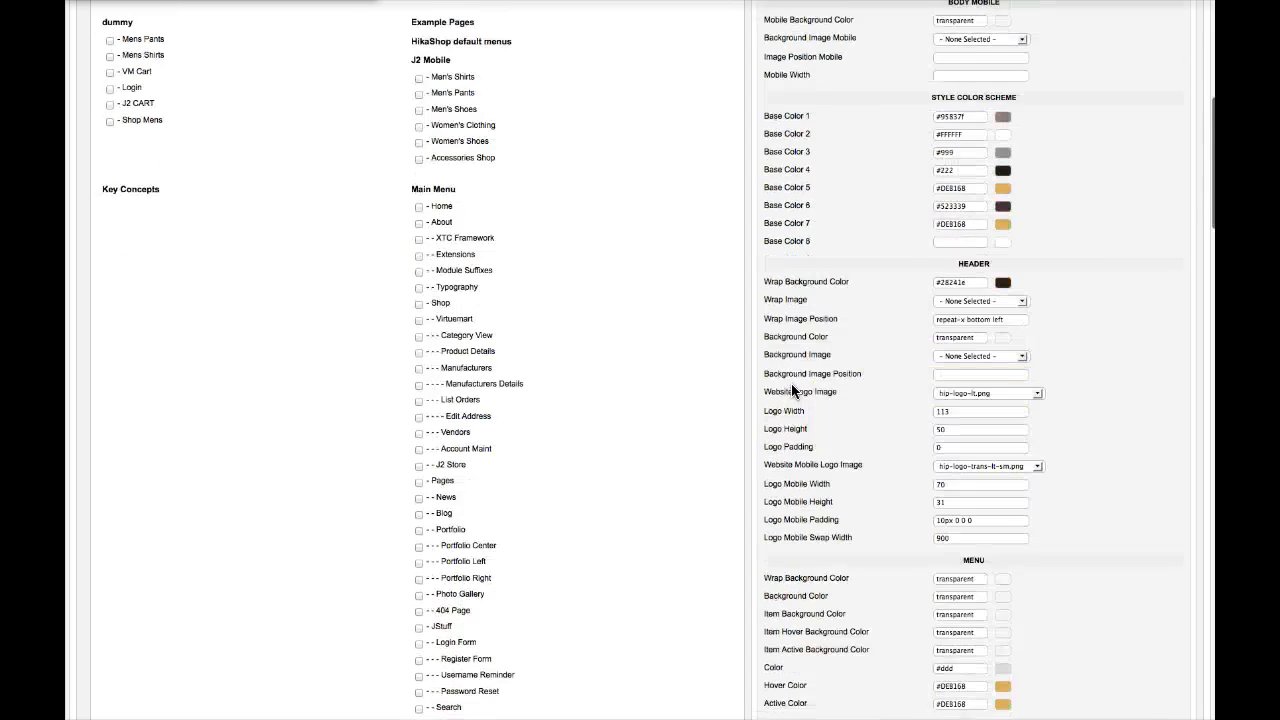
scroll(790, 386, down, 10)
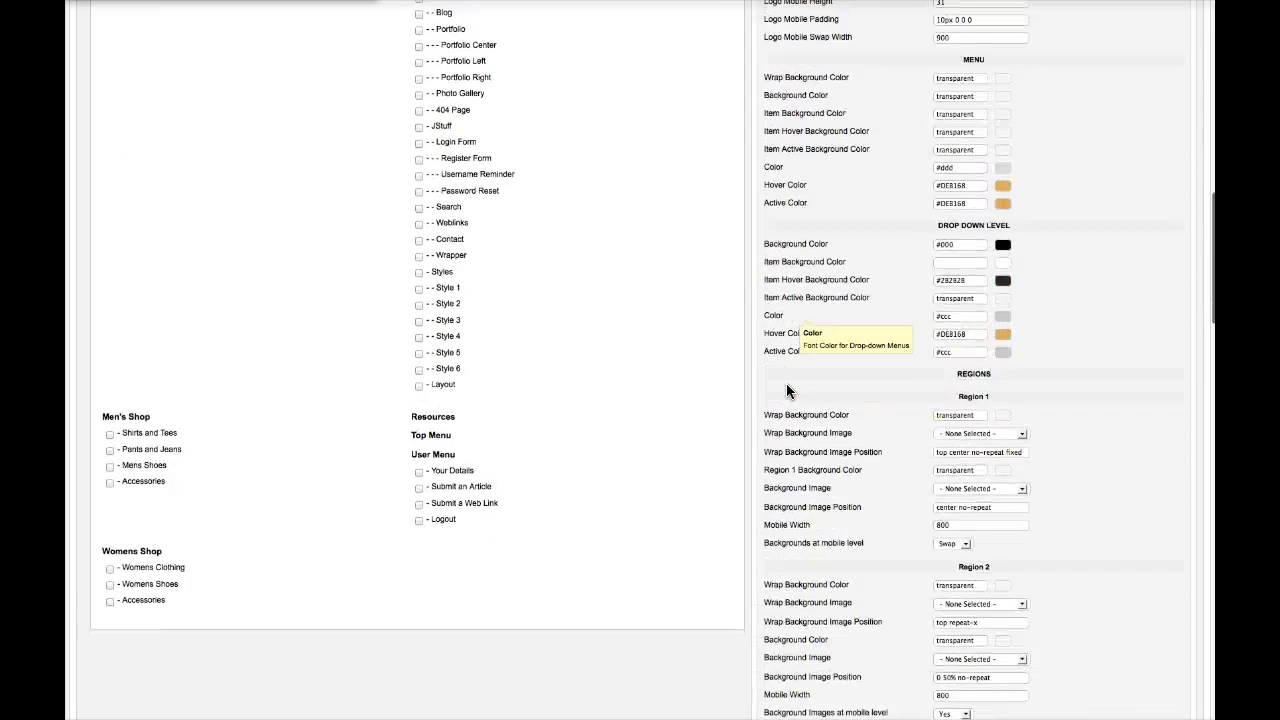
scroll(787, 390, down, 4)
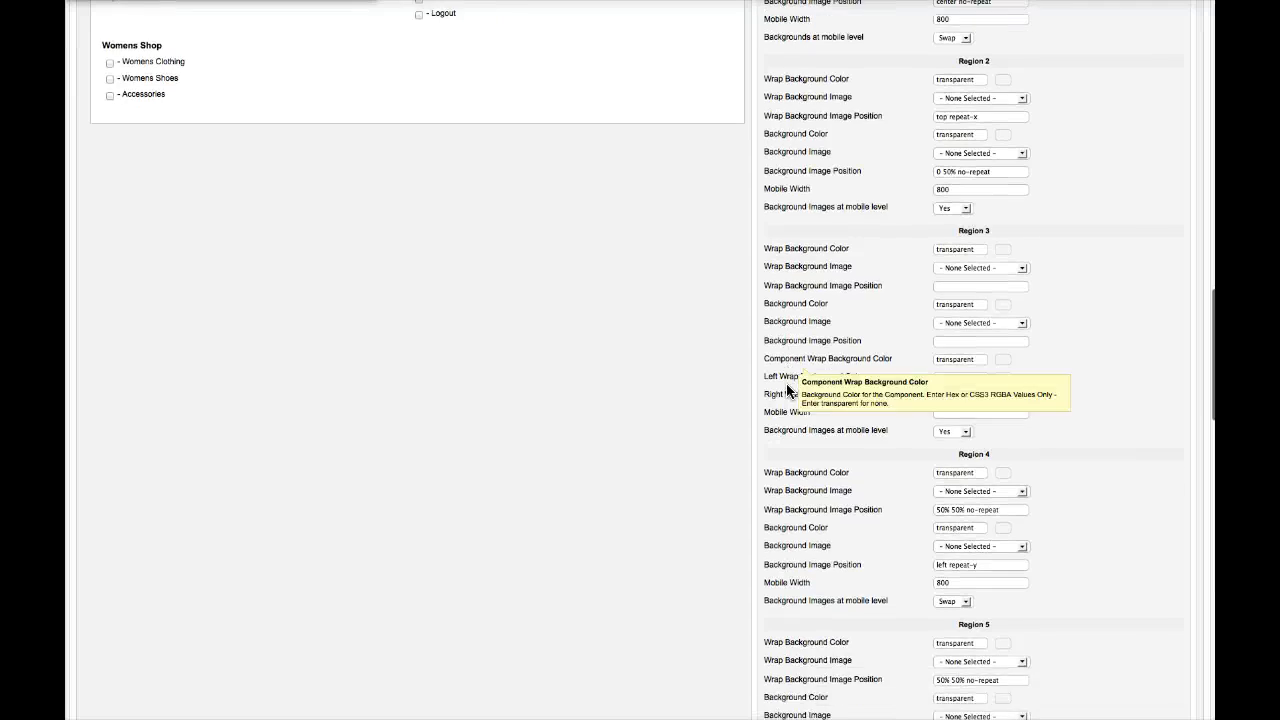
scroll(787, 390, down, 4)
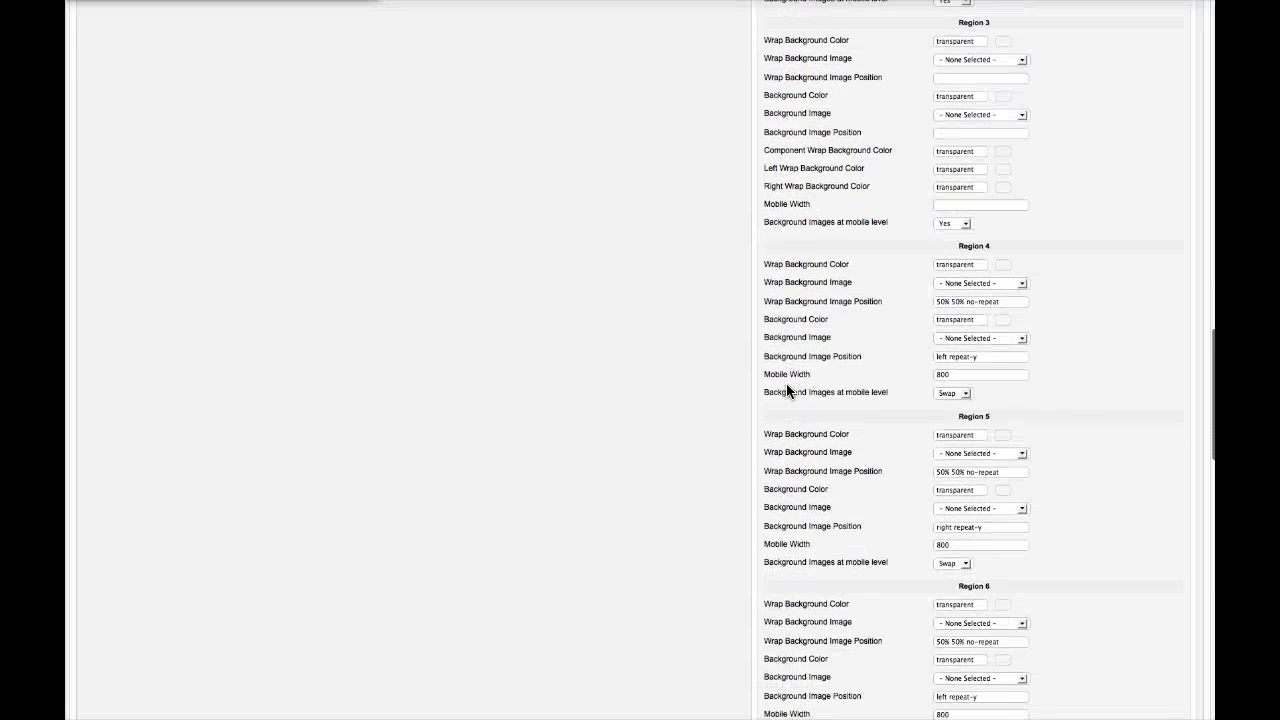
scroll(784, 390, down, 4)
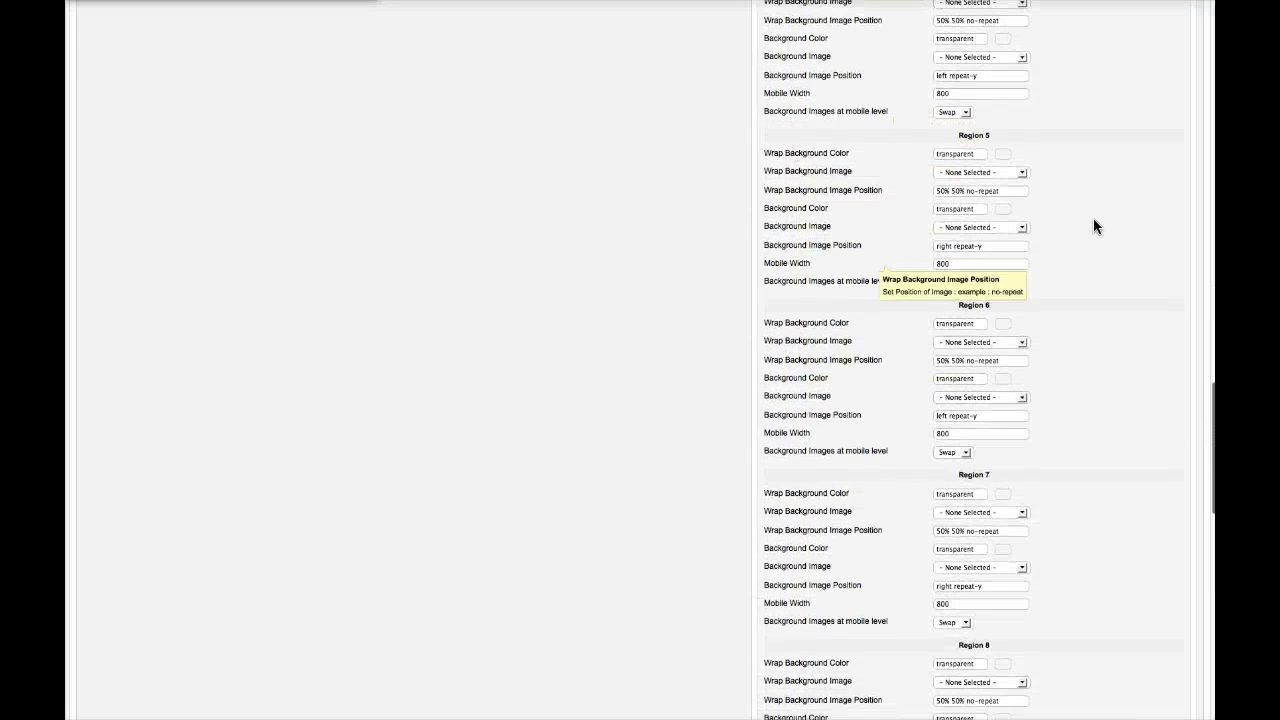
scroll(750, 237, down, 14)
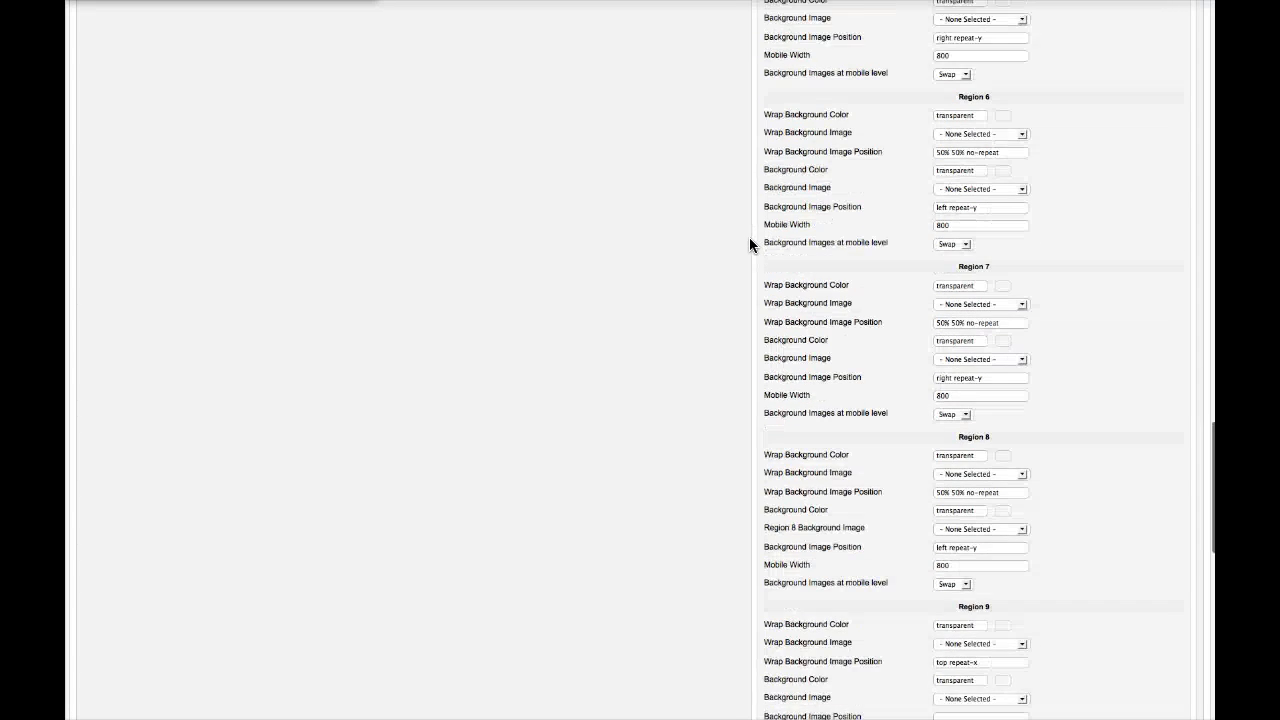
scroll(749, 237, down, 5)
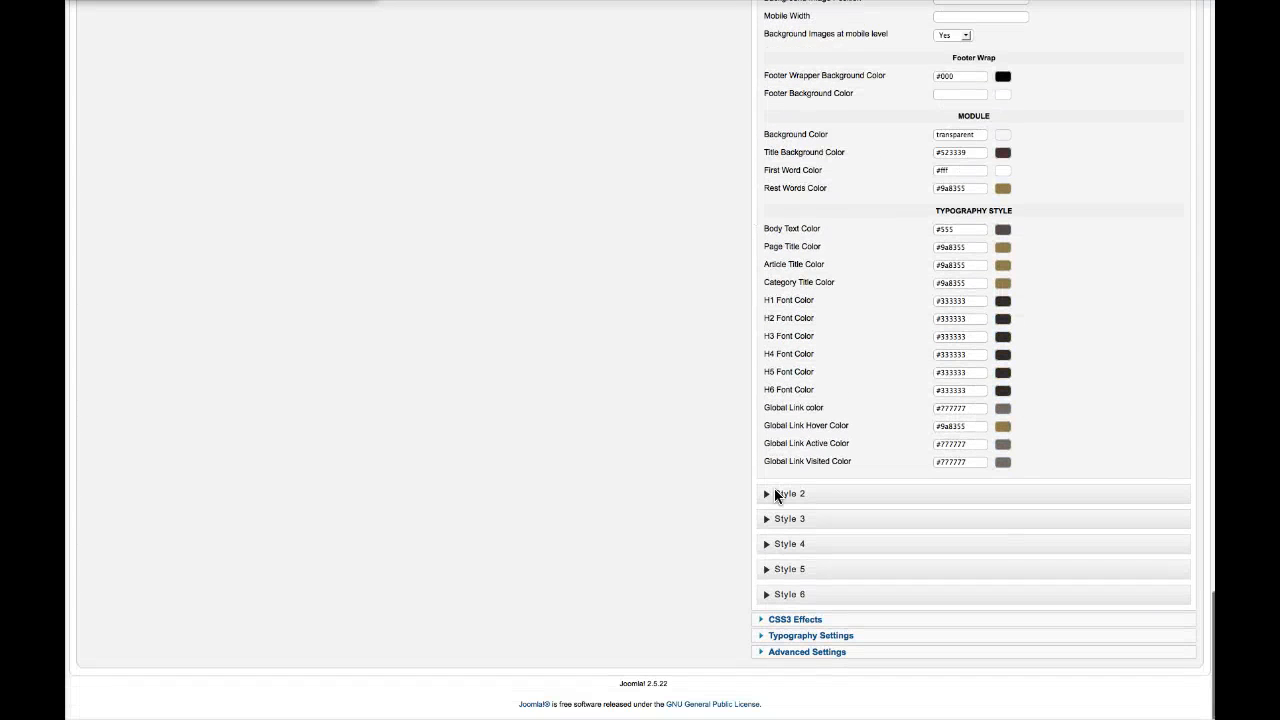
- Review the CSS3 Effects parameters, including the CSS3 Component Style choices, and collapse that section
click(801, 622)
scroll(797, 486, up, 15)
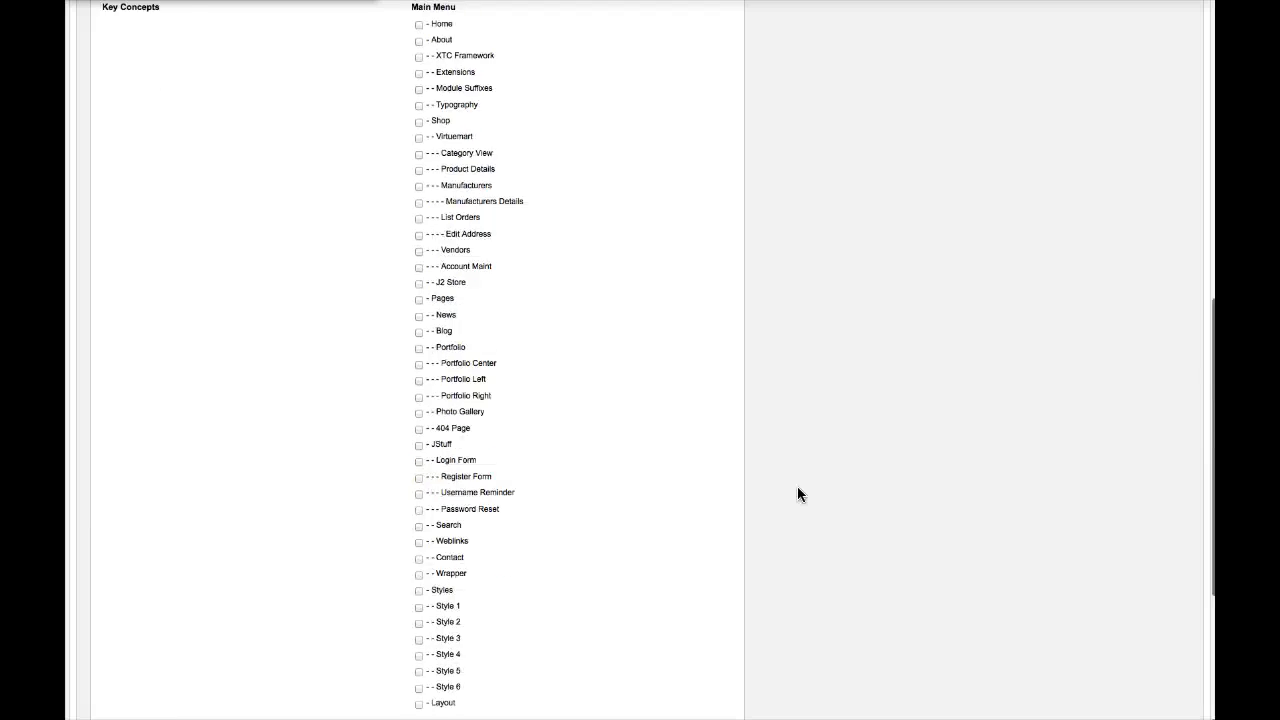
mouse_move(832, 330)
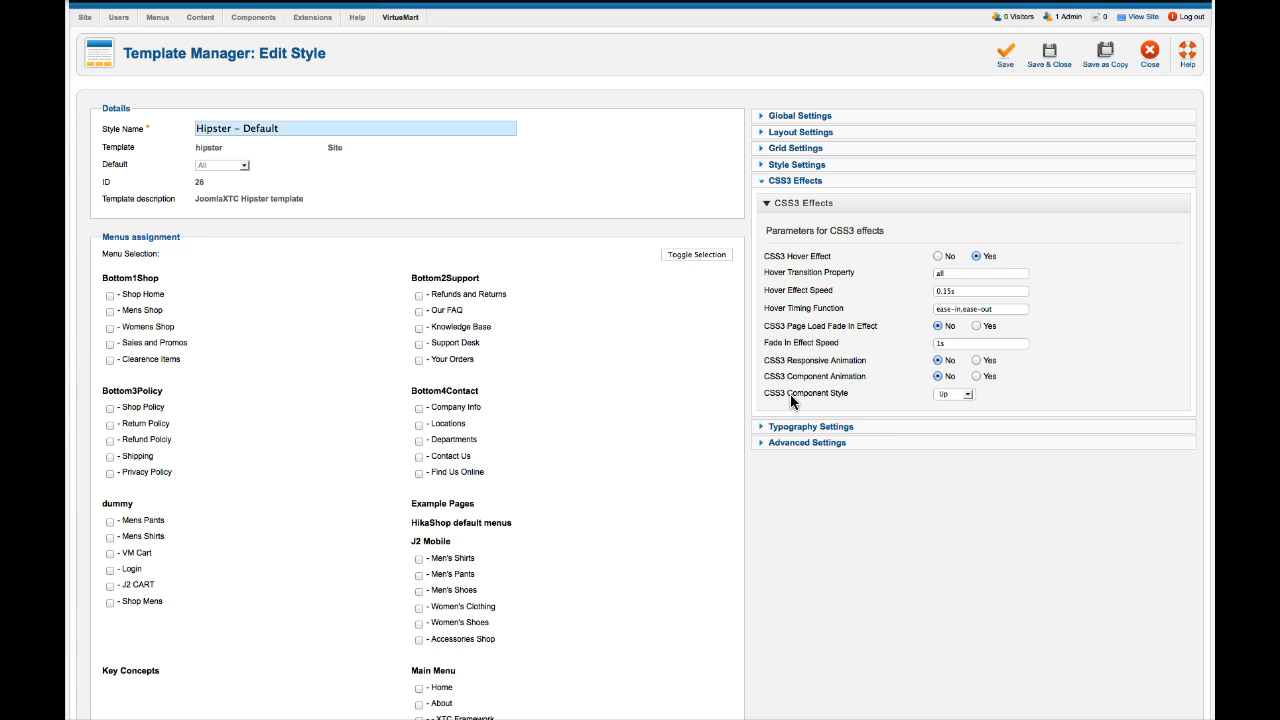
mouse_move(824, 393)
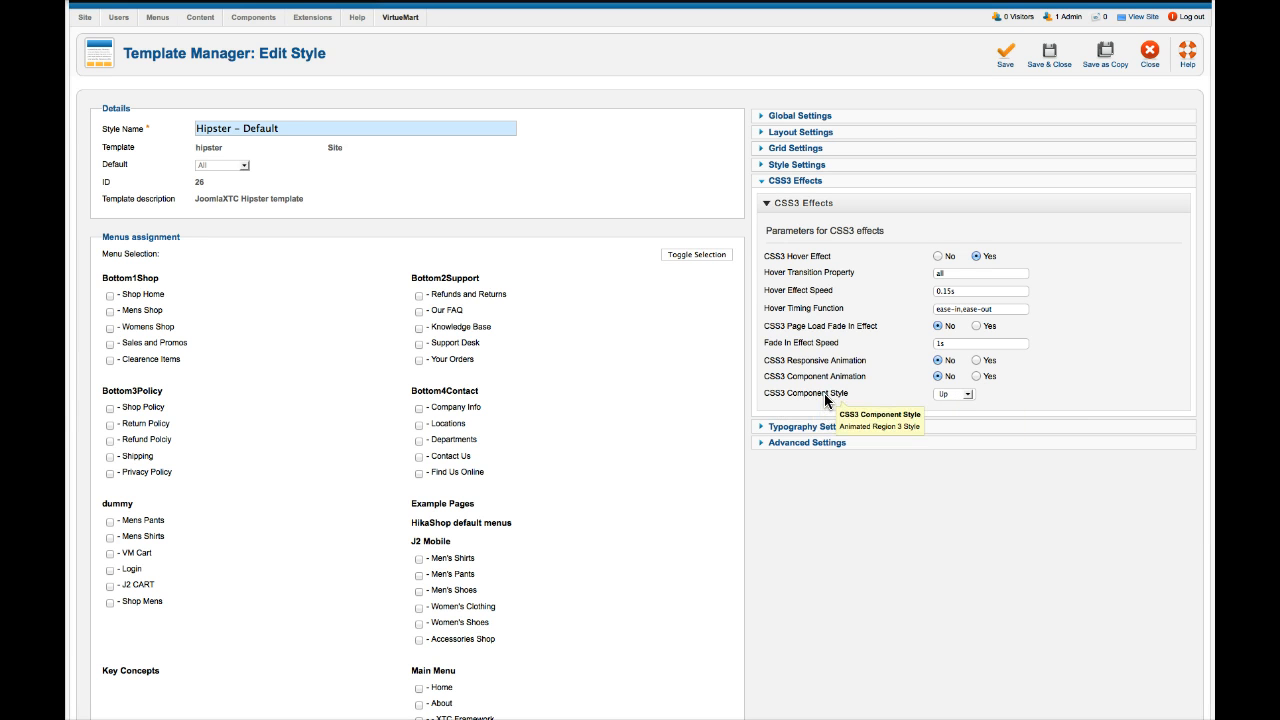
click(958, 394)
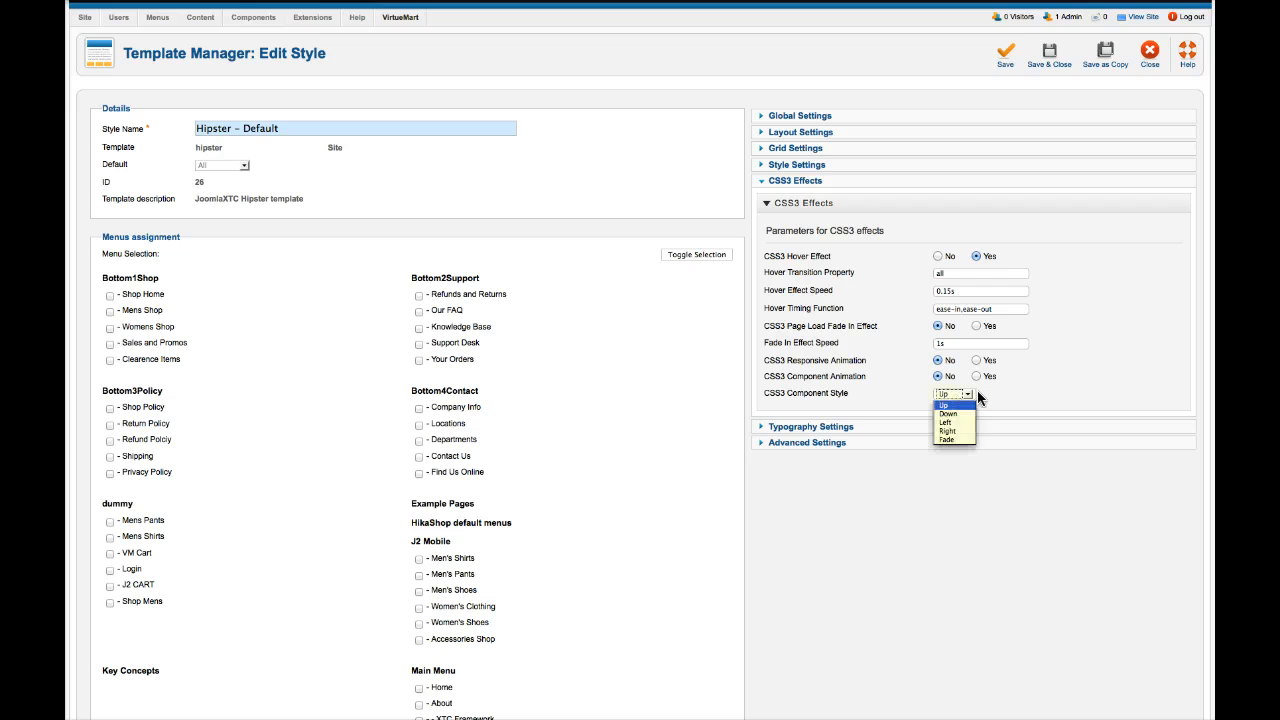
click(985, 397)
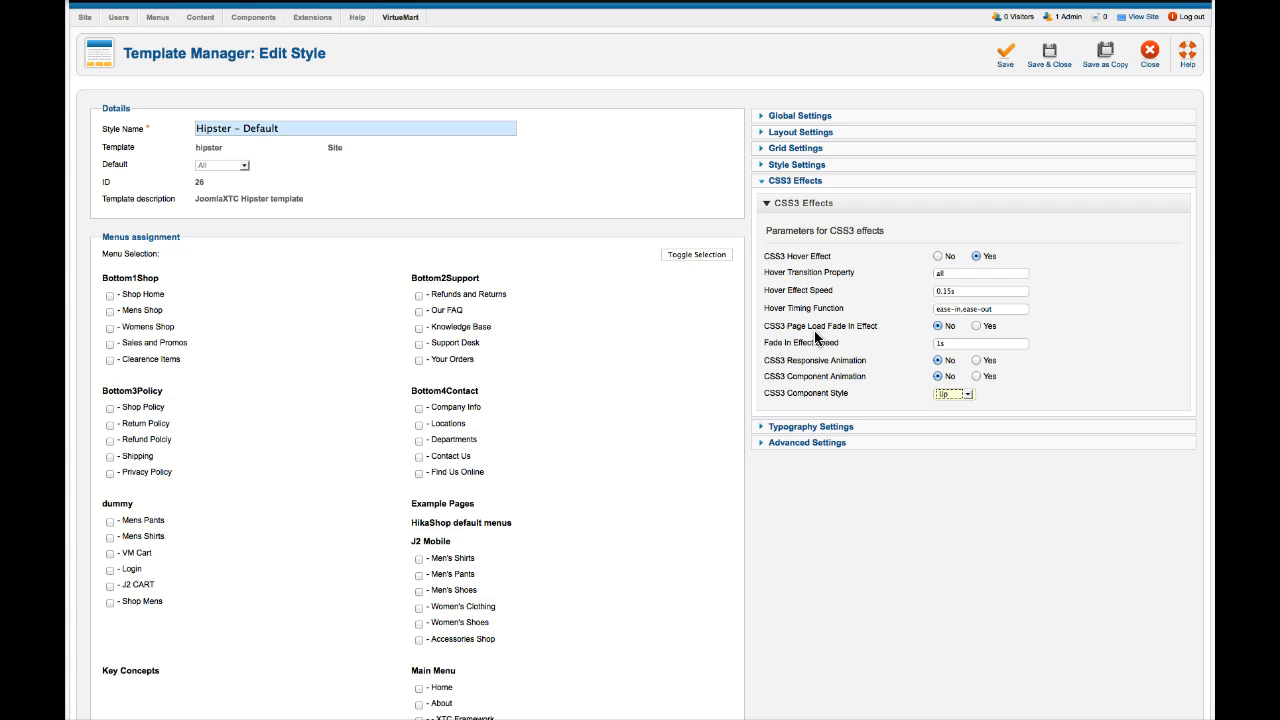
mouse_move(813, 297)
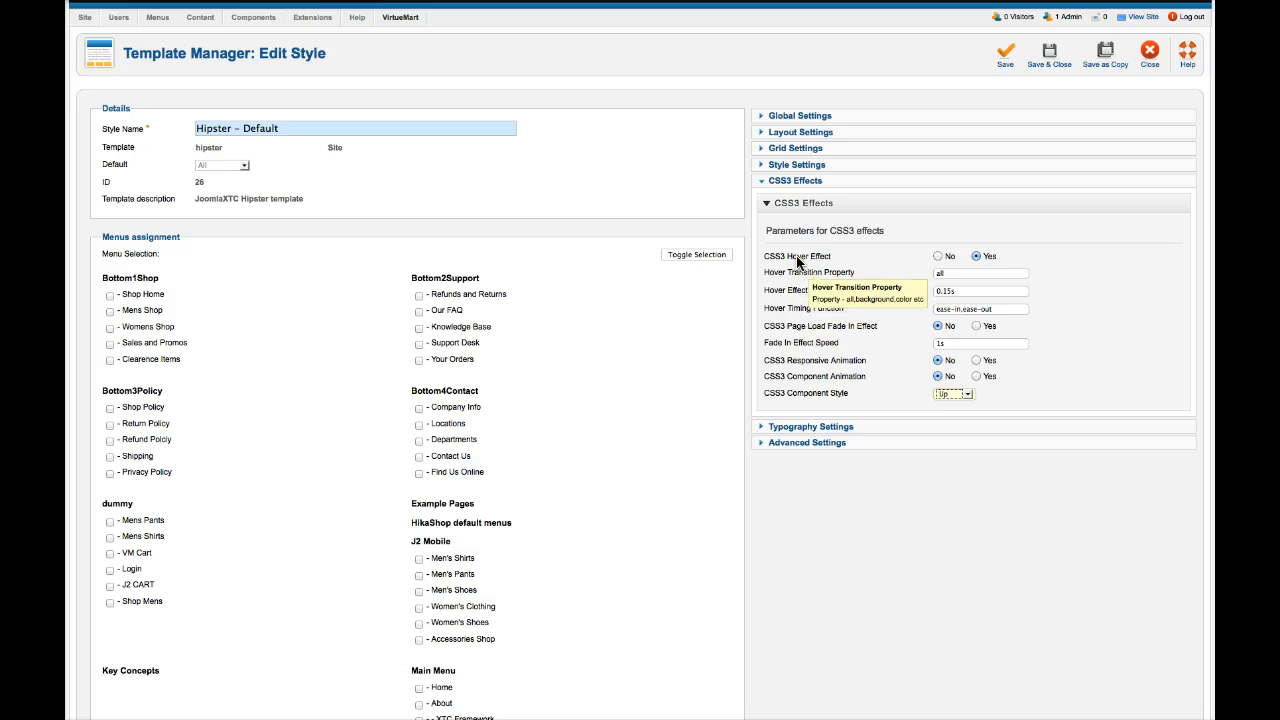
click(797, 185)
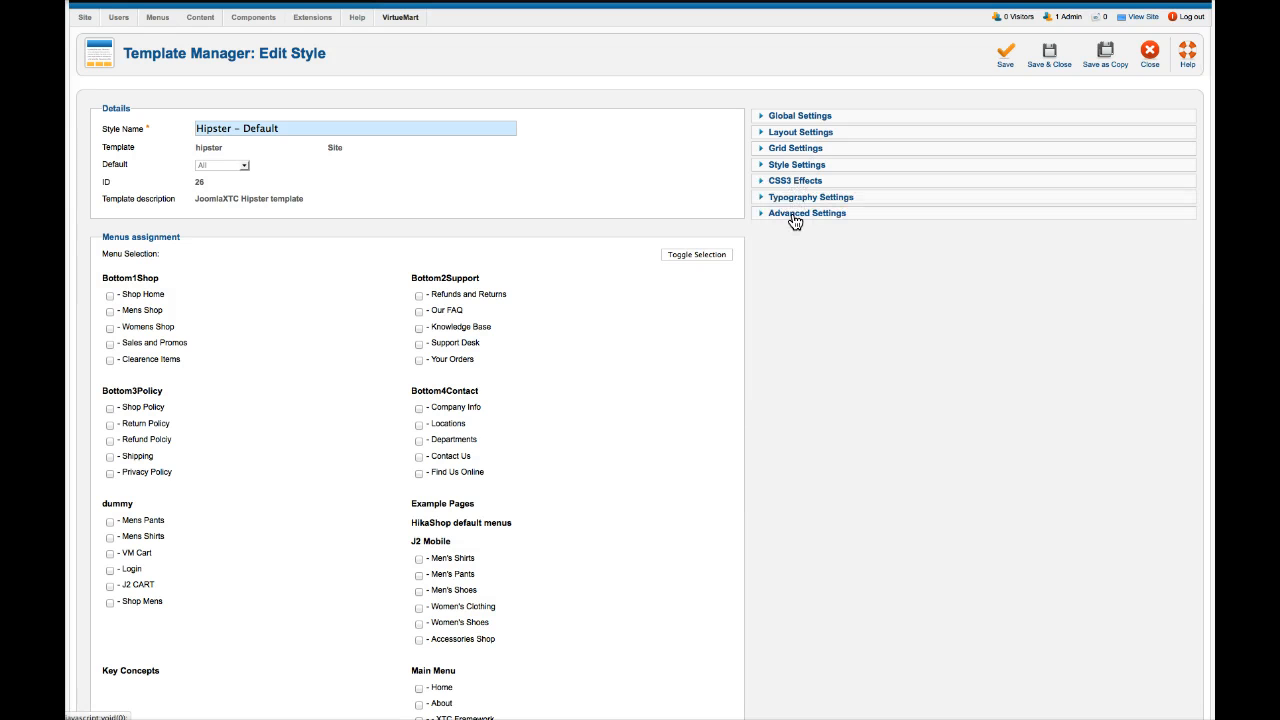
- Review the Advanced Settings for CSS mode, compression, frontpage components and jQuery, and close the template style without saving
click(796, 214)
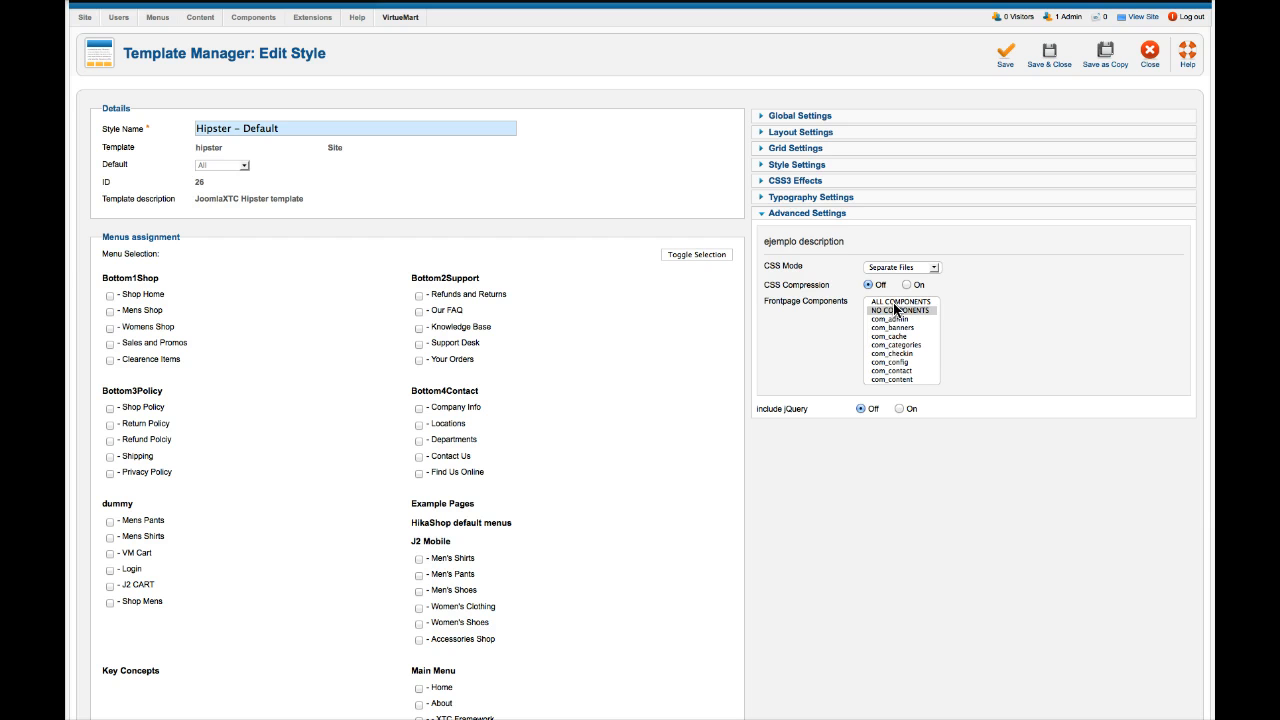
mouse_move(803, 301)
mouse_move(788, 410)
scroll(672, 324, up, 1)
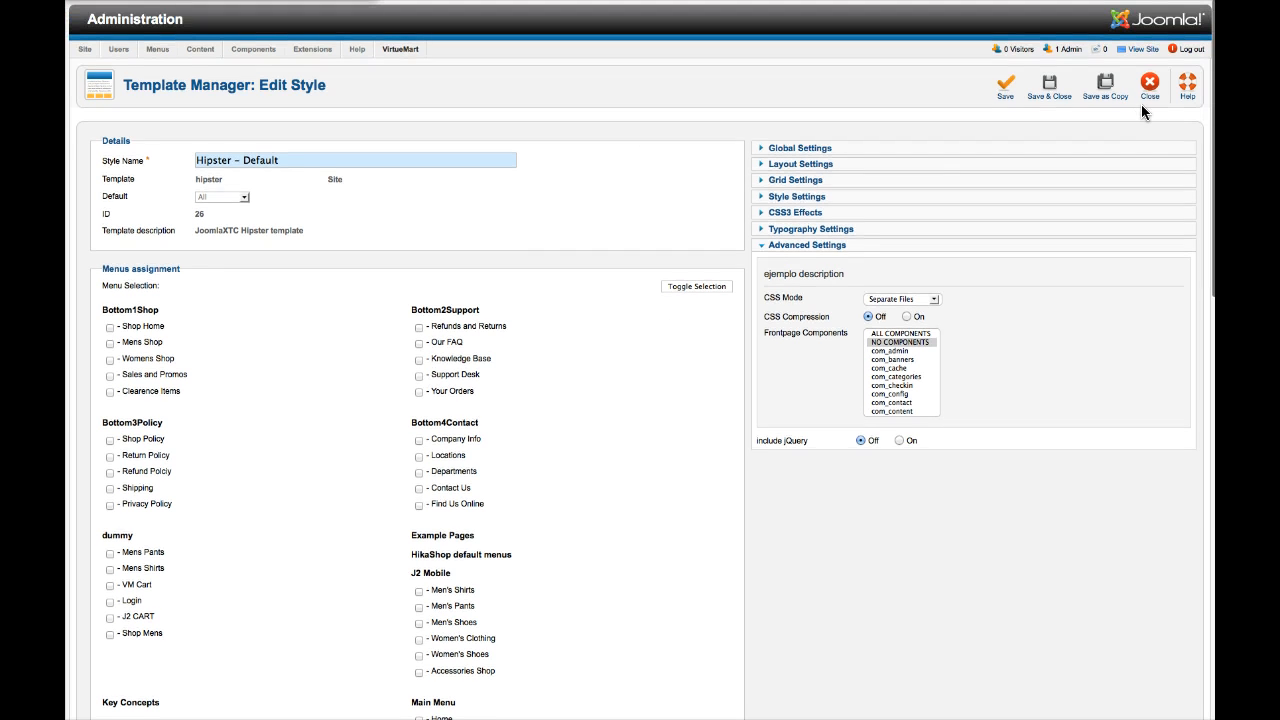
click(1151, 96)
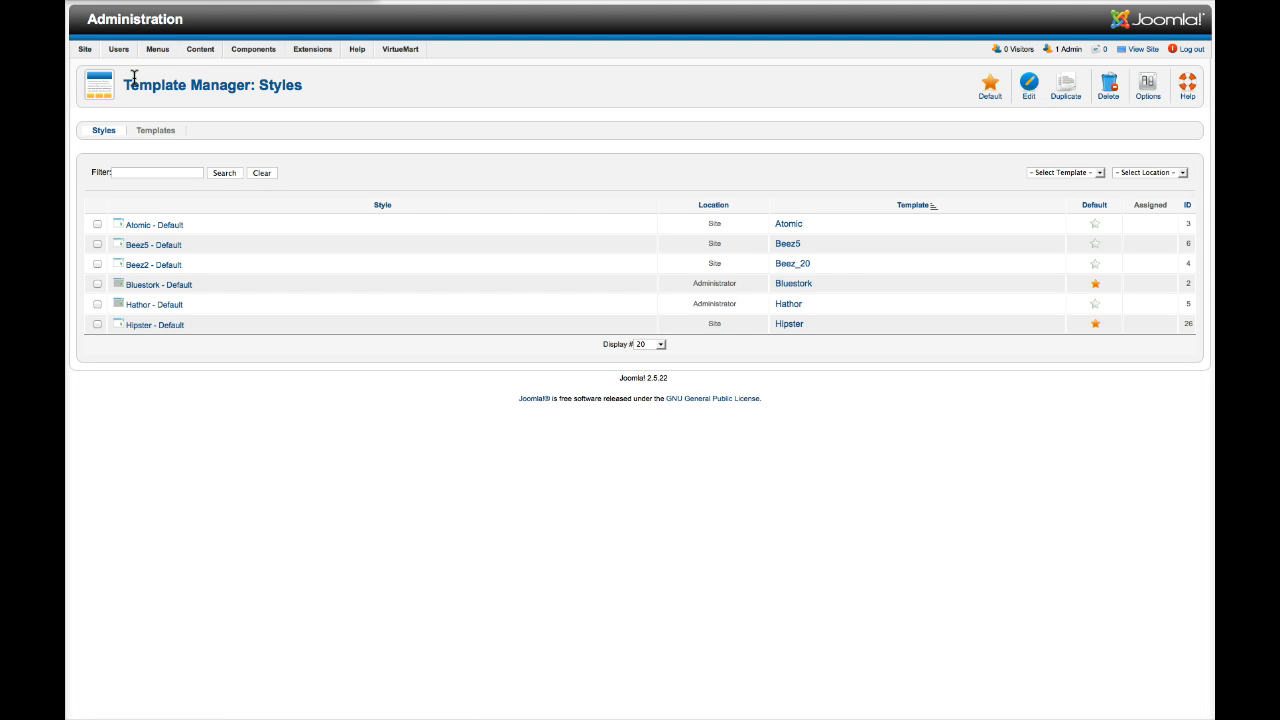
mouse_move(86, 50)
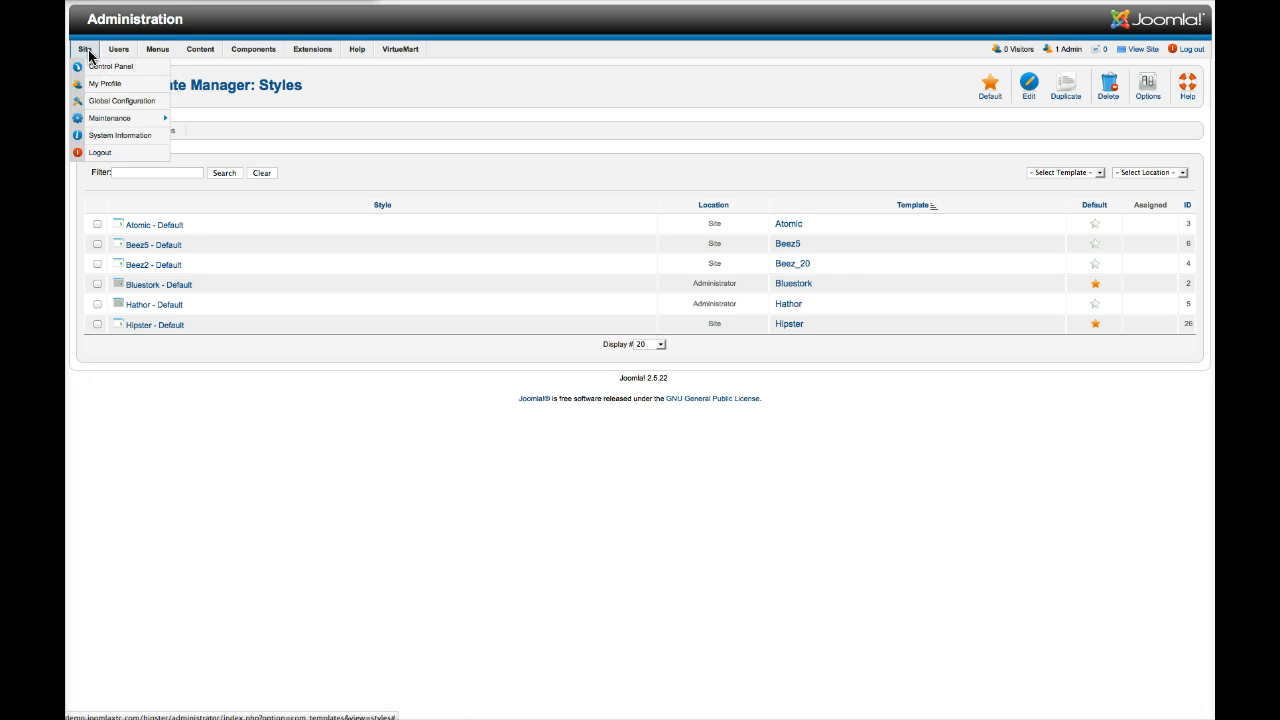